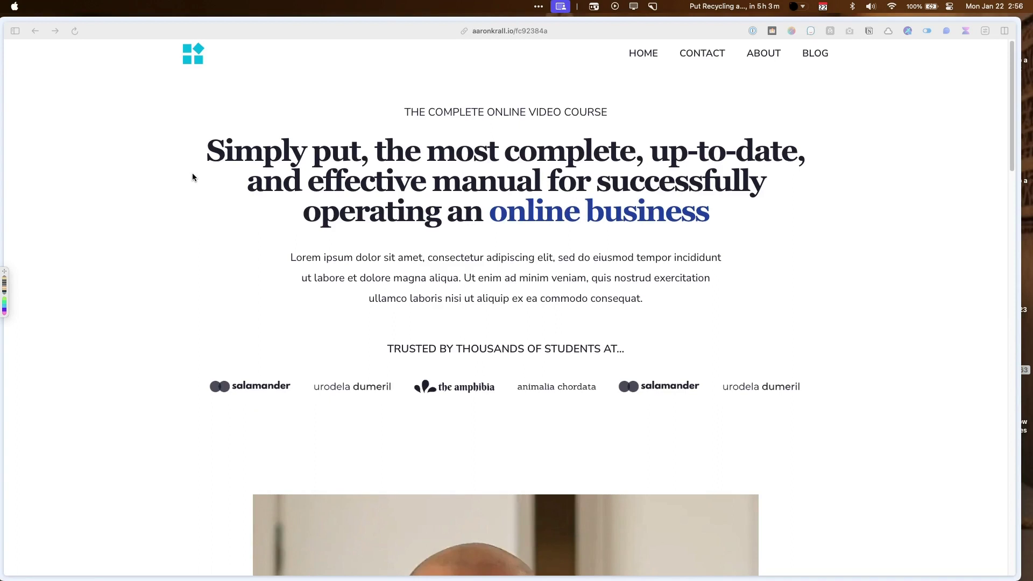
Step: Pause the sales page's Wistia video at 0:12 and scroll through the page
scroll(189, 174, down, 7)
scroll(186, 176, down, 2)
click(421, 284)
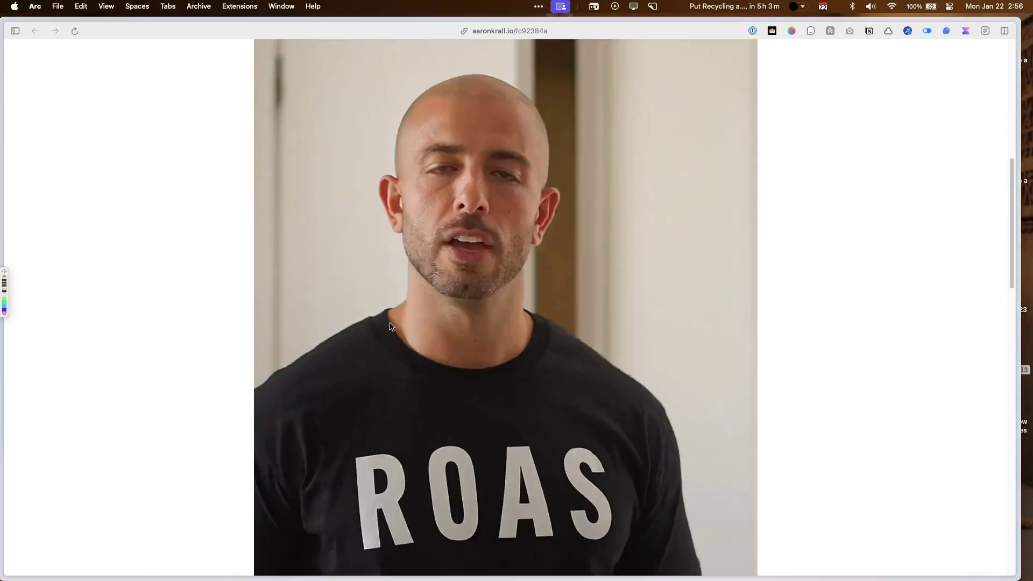
scroll(398, 315, down, 3)
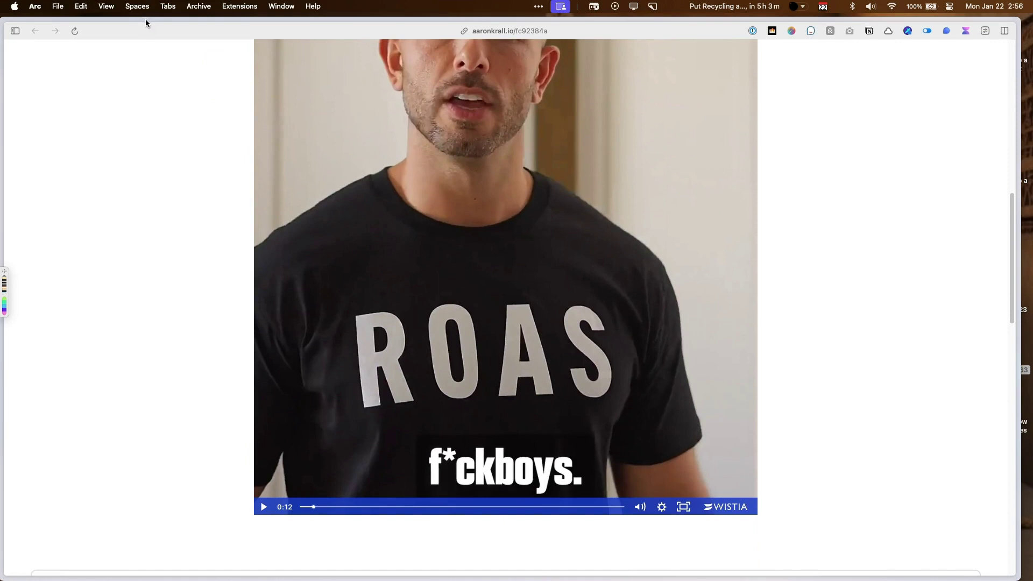
scroll(175, 186, up, 5)
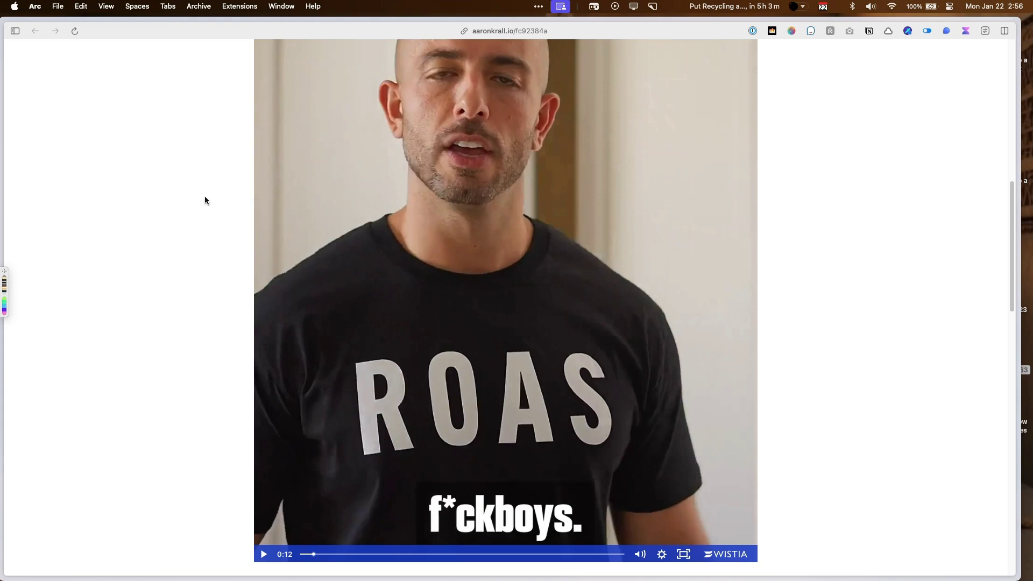
scroll(208, 200, up, 1)
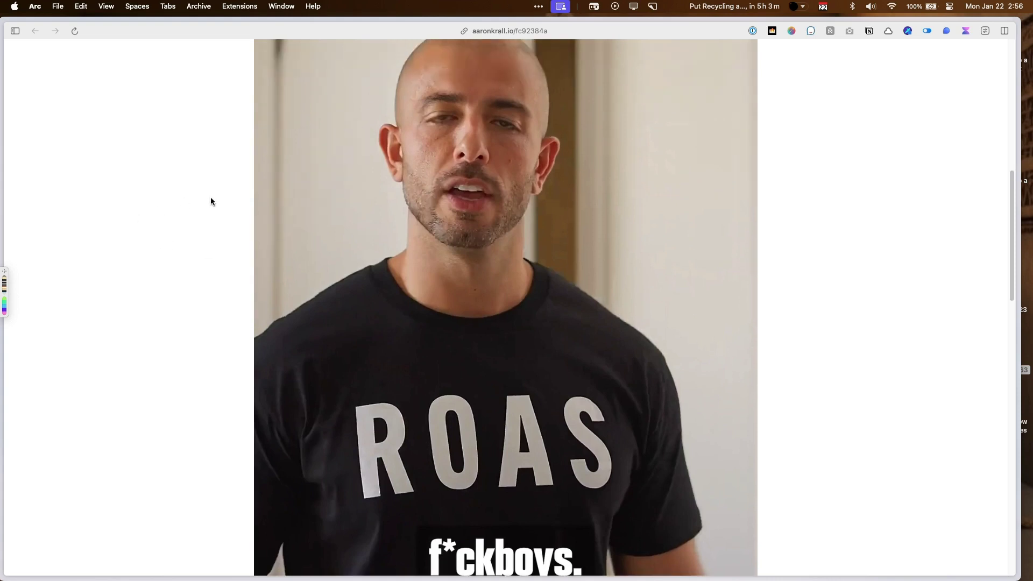
scroll(211, 201, up, 6)
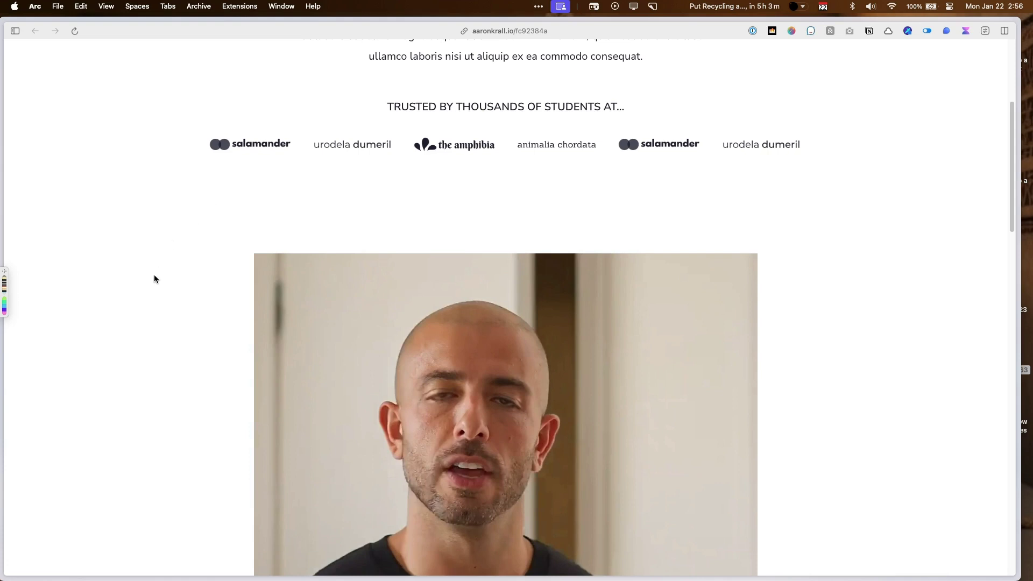
scroll(177, 268, up, 2)
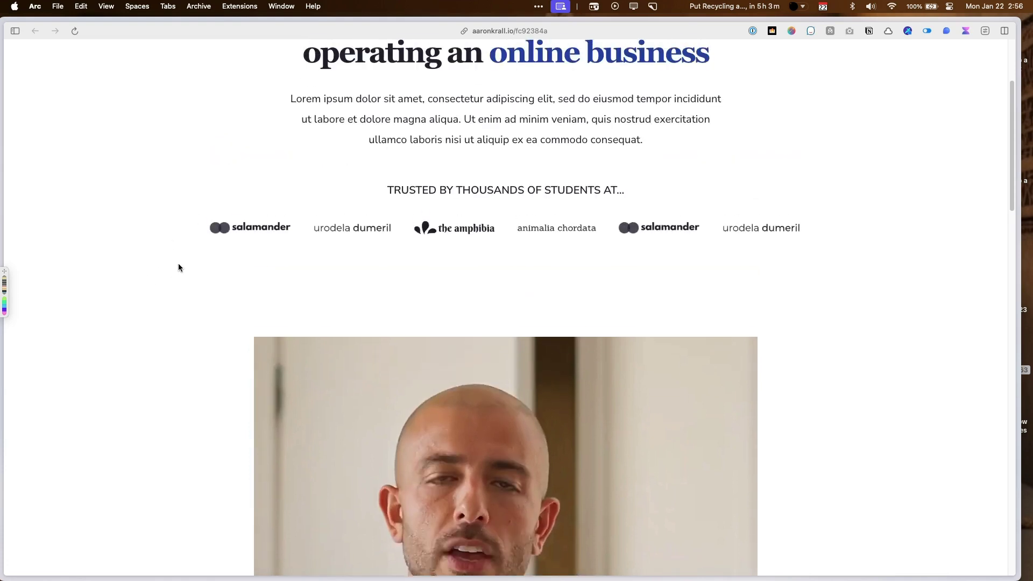
scroll(178, 267, down, 5)
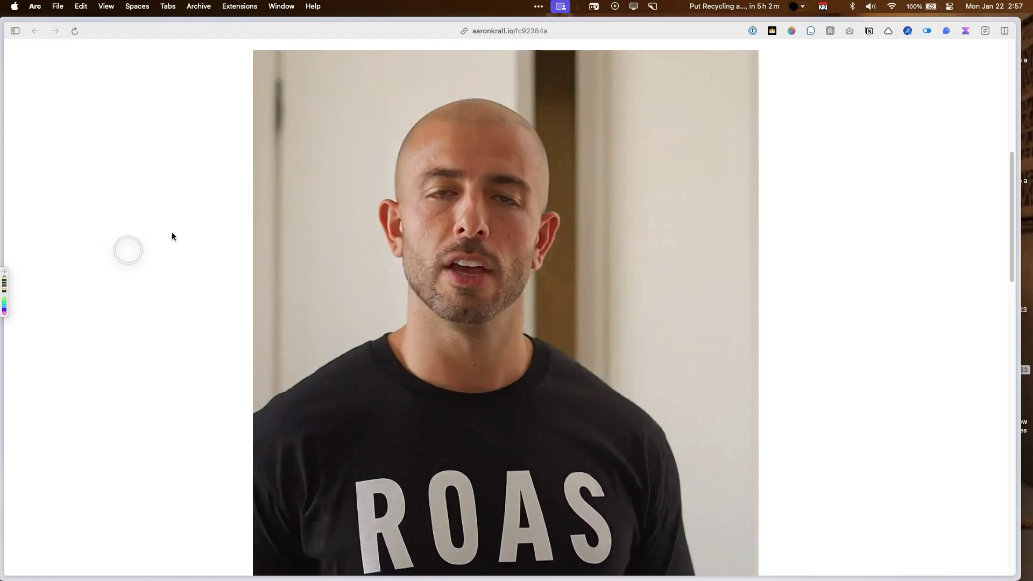
scroll(174, 231, up, 10)
Step: Play then pause the sales video at 0:13, check its Speed/Quality settings, and scroll up
scroll(522, 196, down, 12)
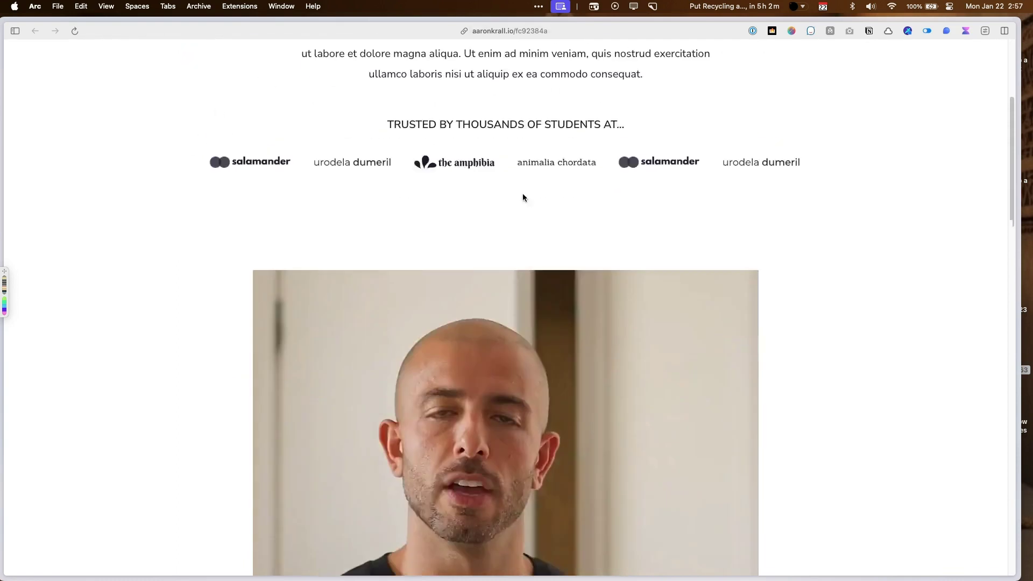
click(350, 316)
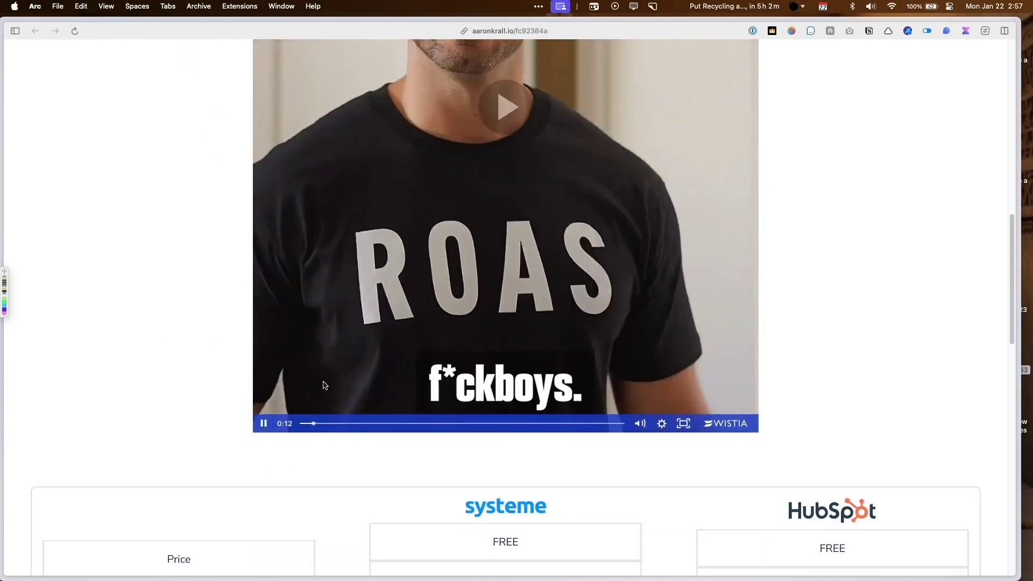
click(263, 424)
click(663, 425)
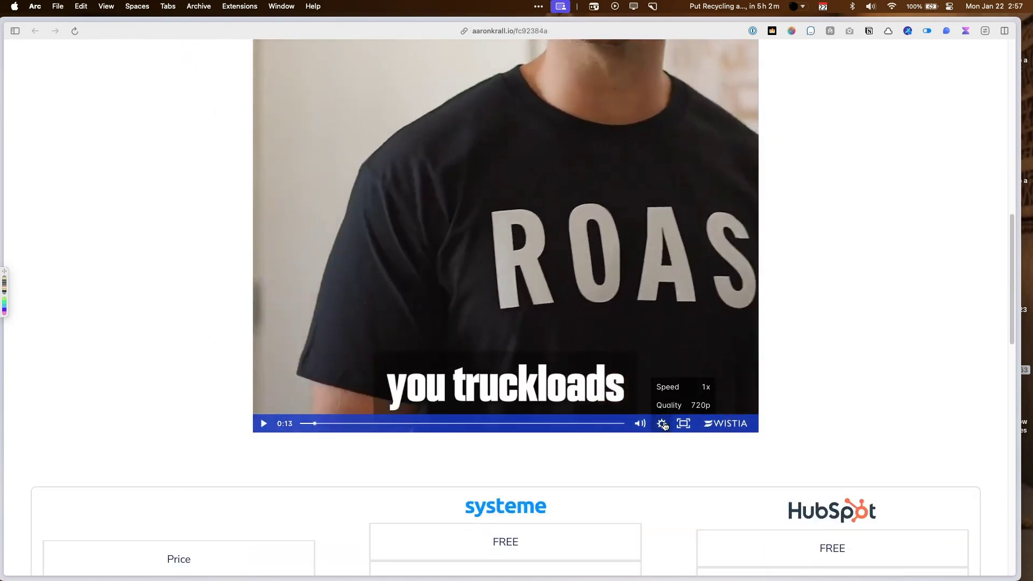
mouse_move(726, 427)
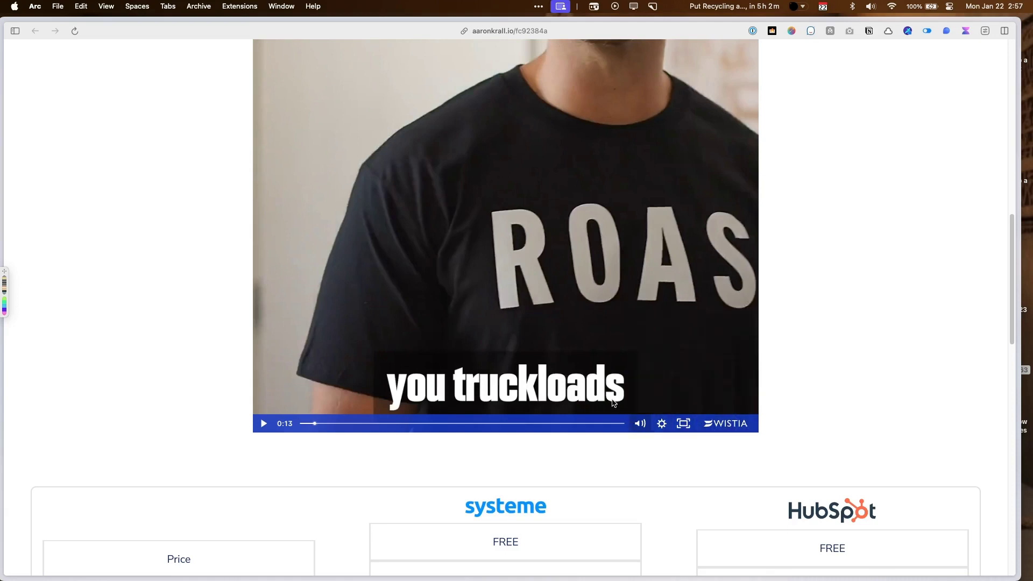
scroll(195, 191, up, 15)
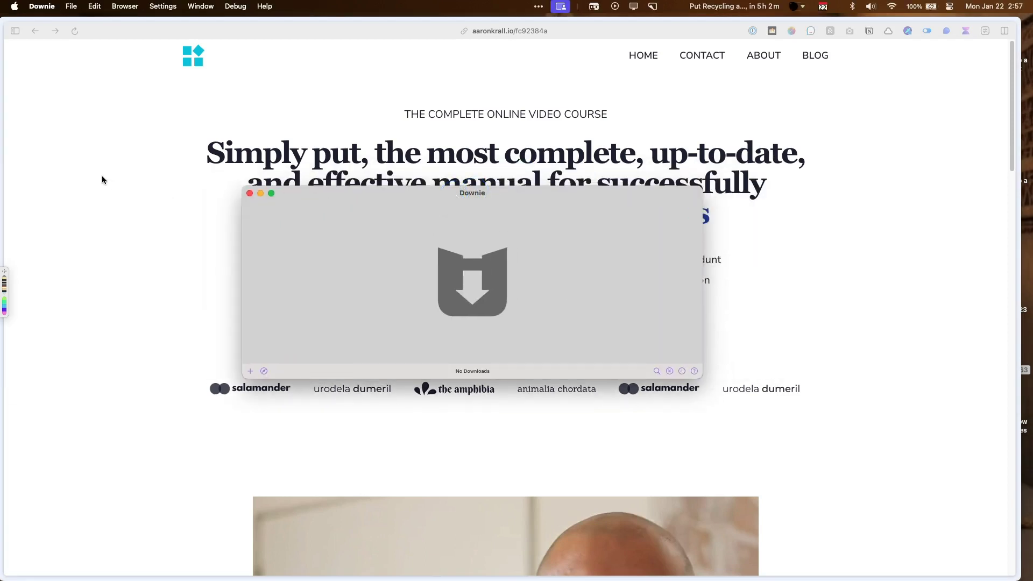
Step: Copy the sales page URL with Cmd+Shift+C and add it to Downie from the pasteboard
drag(495, 193, 533, 199)
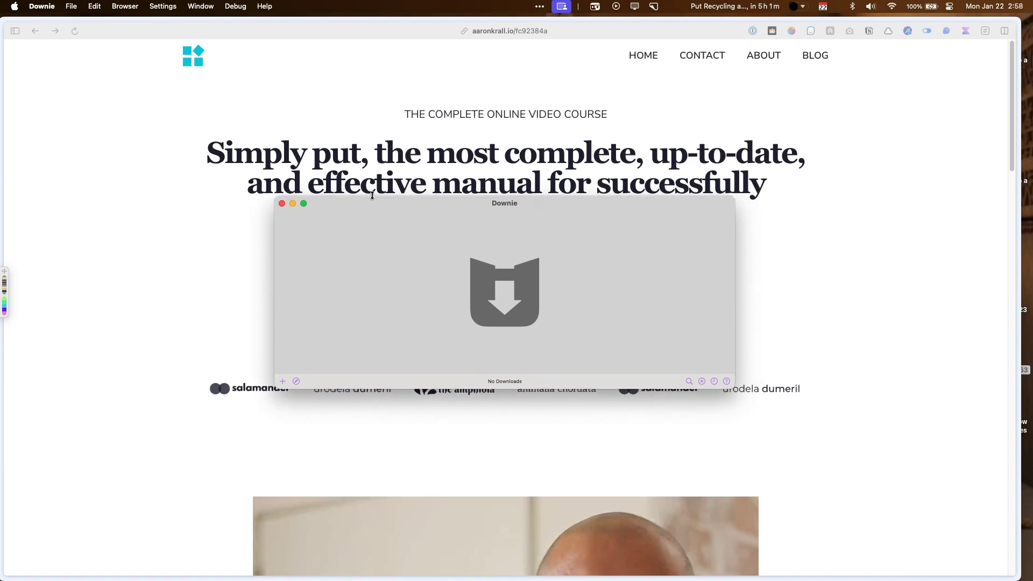
drag(378, 197, 366, 189)
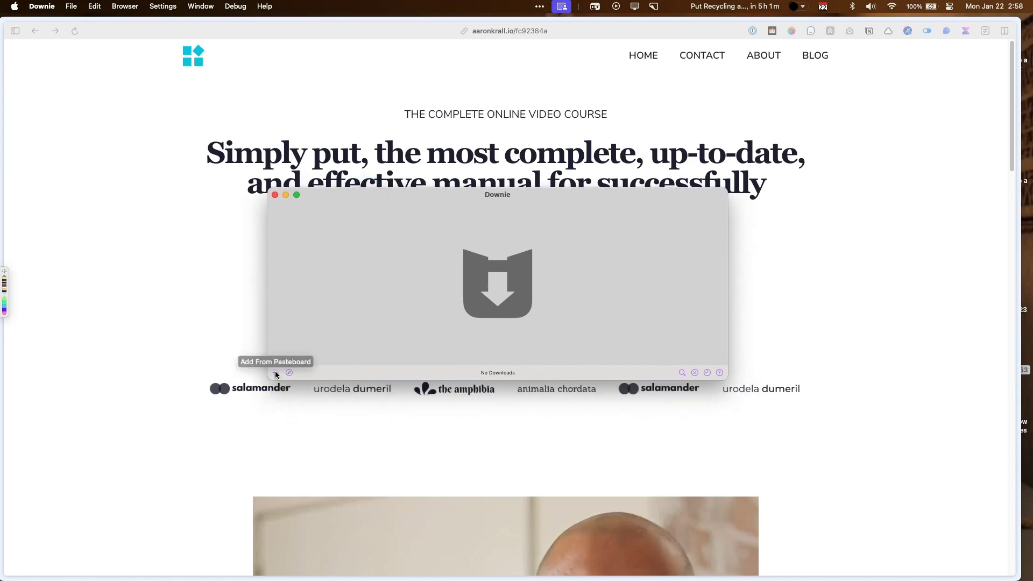
click(201, 359)
key(super+shift+c)
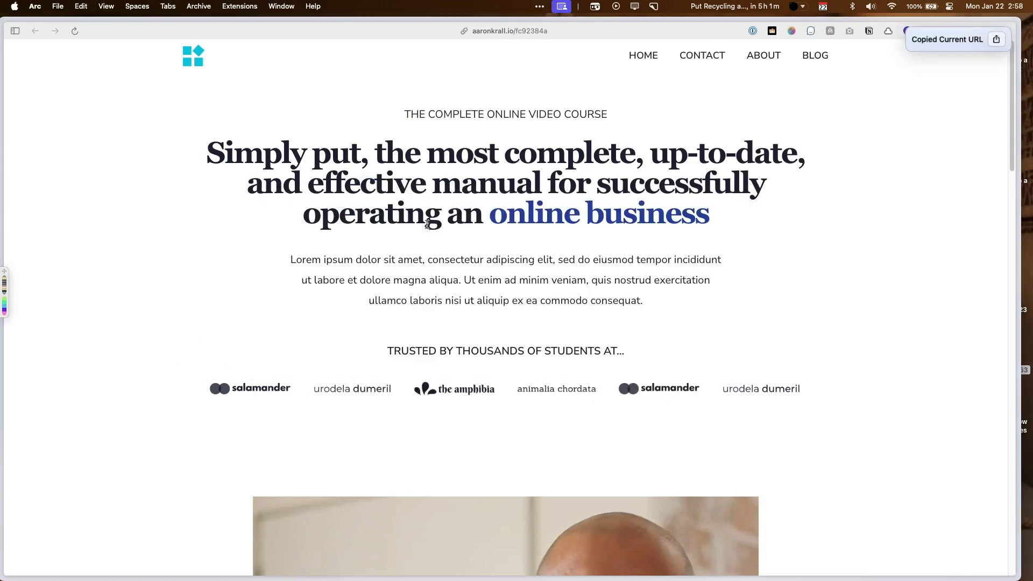
key(super+Tab)
click(275, 373)
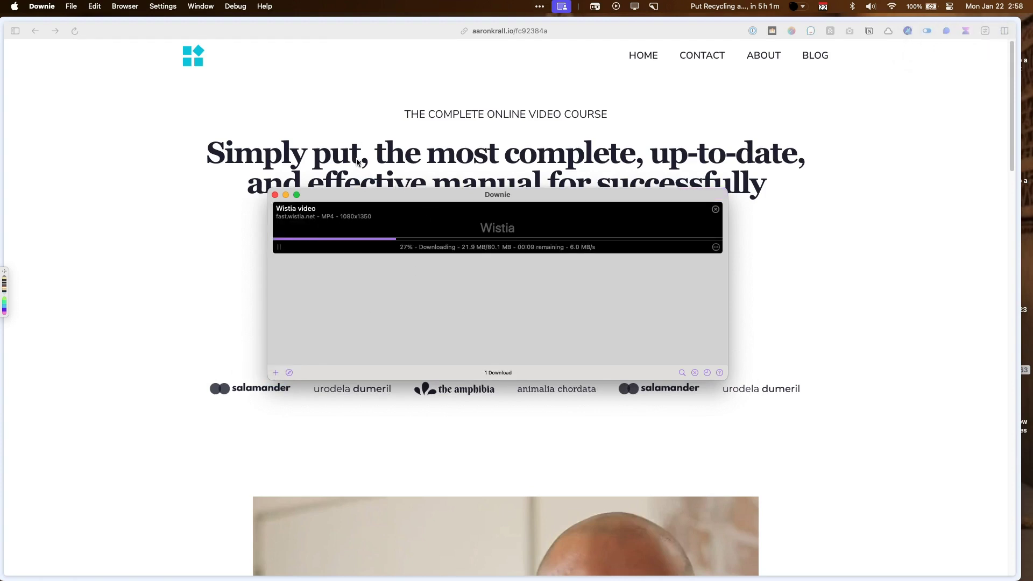
Step: Let the 80.1 MB, 1080x1350 Wistia MP4 finish downloading and reveal it in Finder
mouse_move(404, 231)
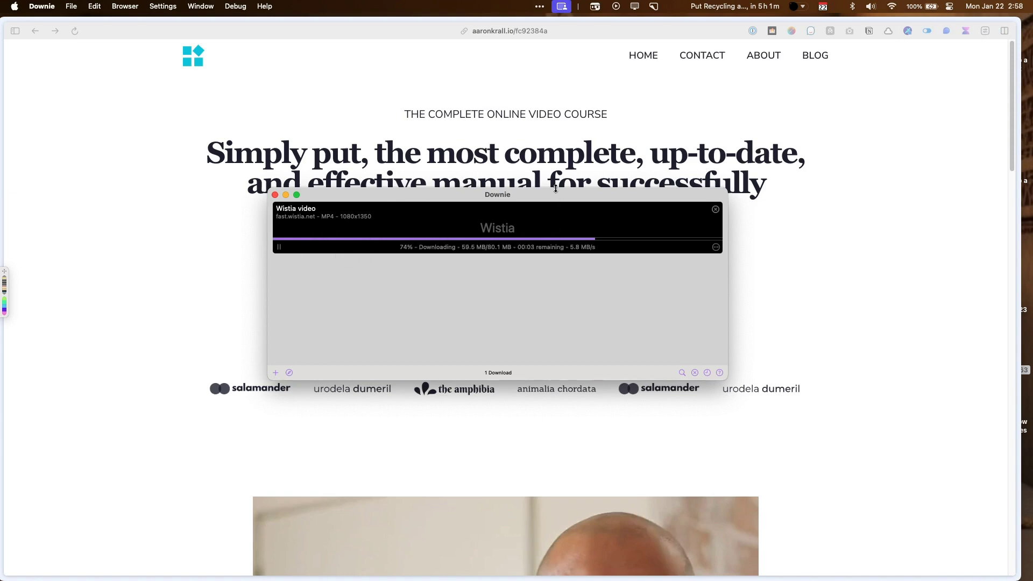
drag(555, 206, 544, 200)
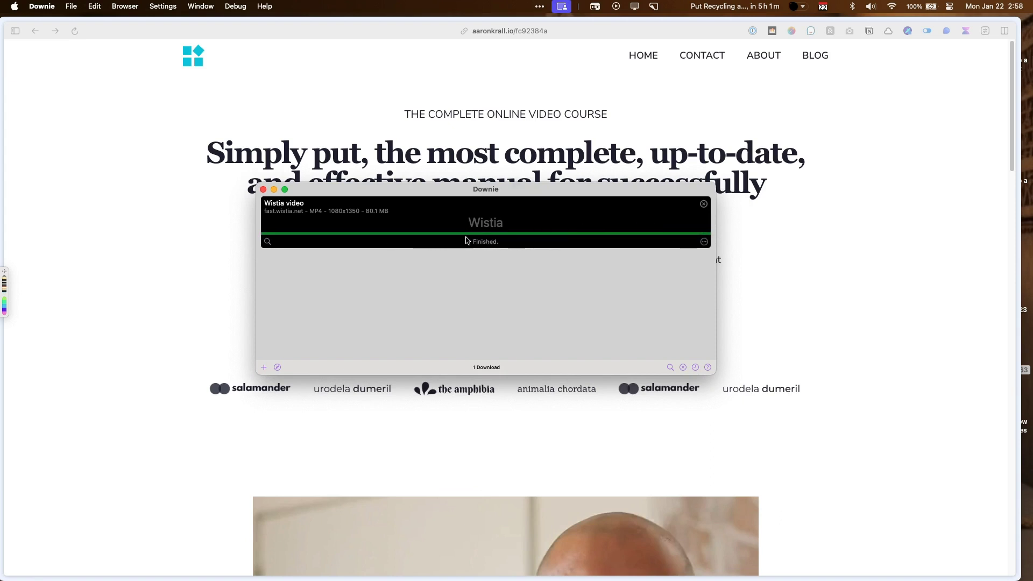
click(267, 242)
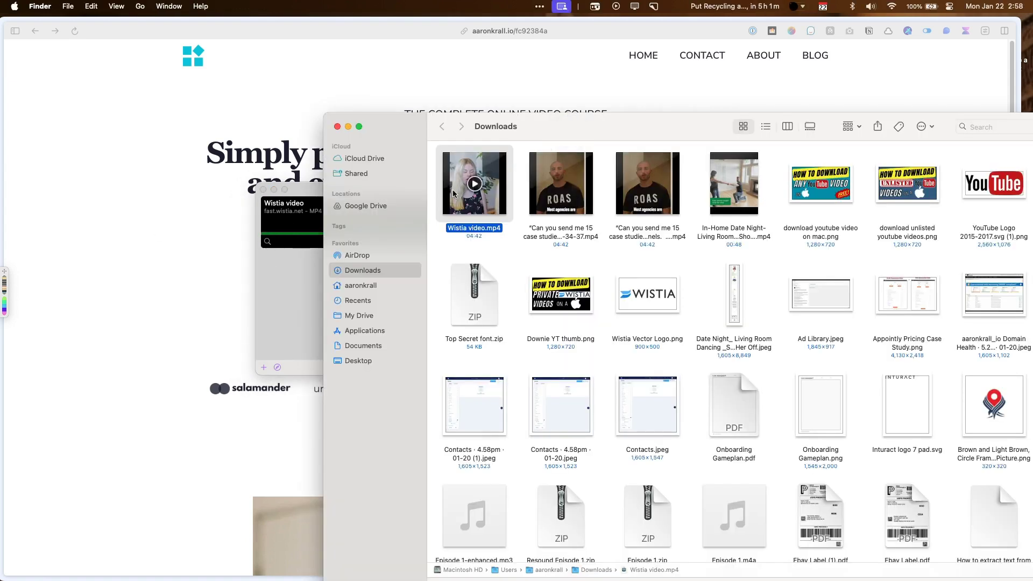
Step: Play and pause Wistia video.mp4 in QuickTime, close Finder, and bring Downie forward
double_click(457, 218)
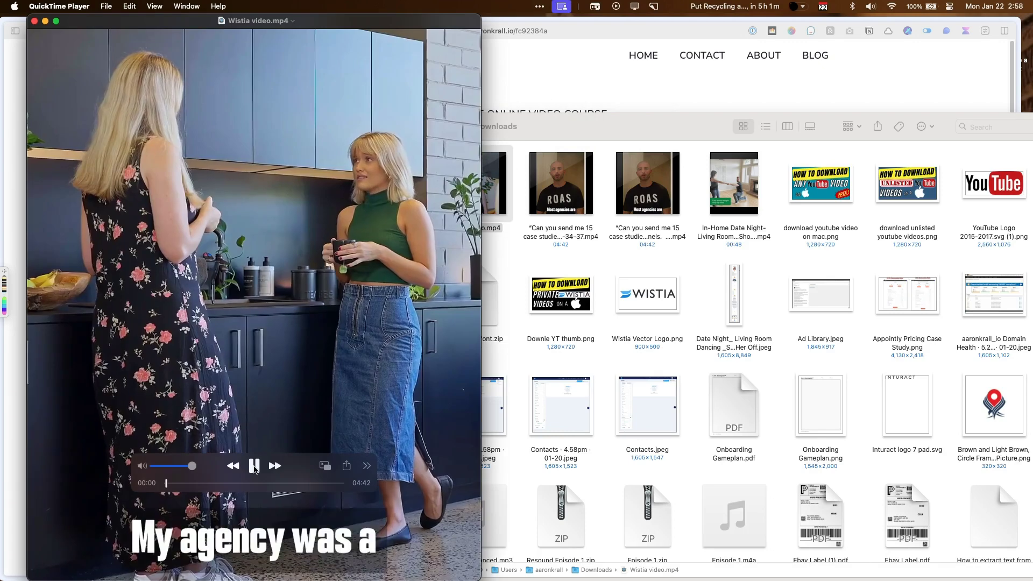
click(254, 466)
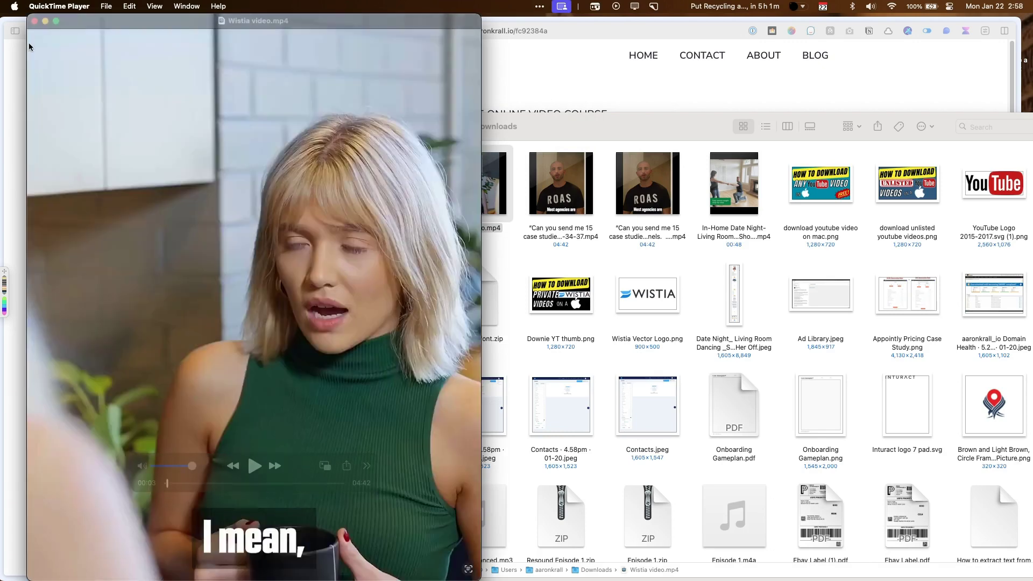
click(34, 21)
double_click(576, 127)
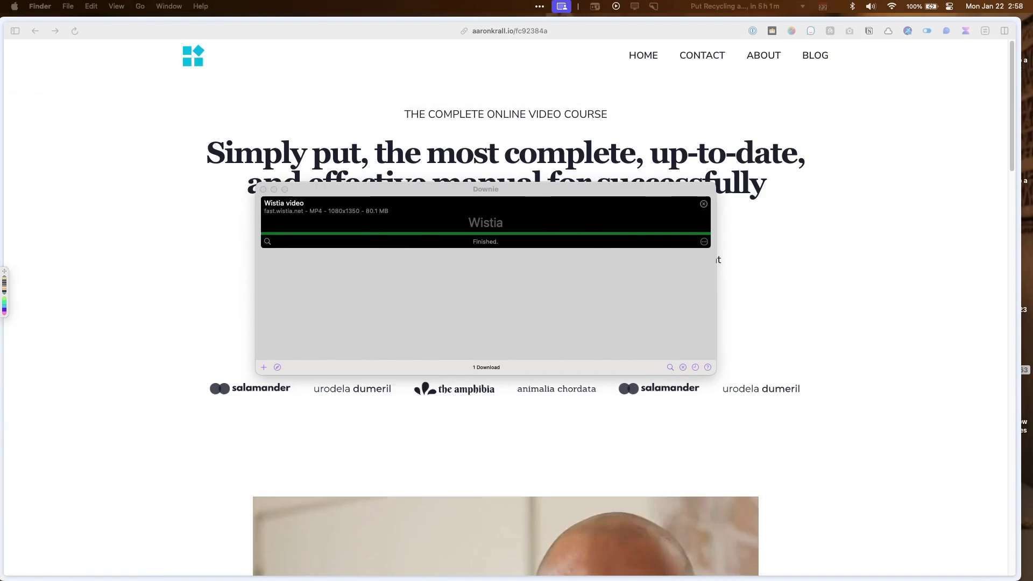
click(483, 196)
drag(483, 196, 491, 211)
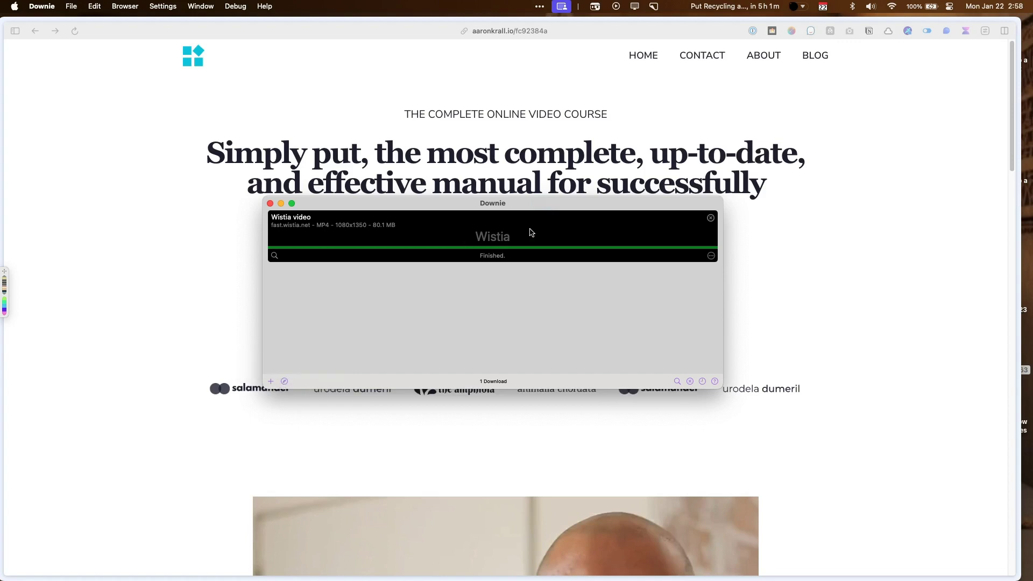
Step: Load the sales page in User-Guided Extraction and add its four detected Wistia media items
click(284, 381)
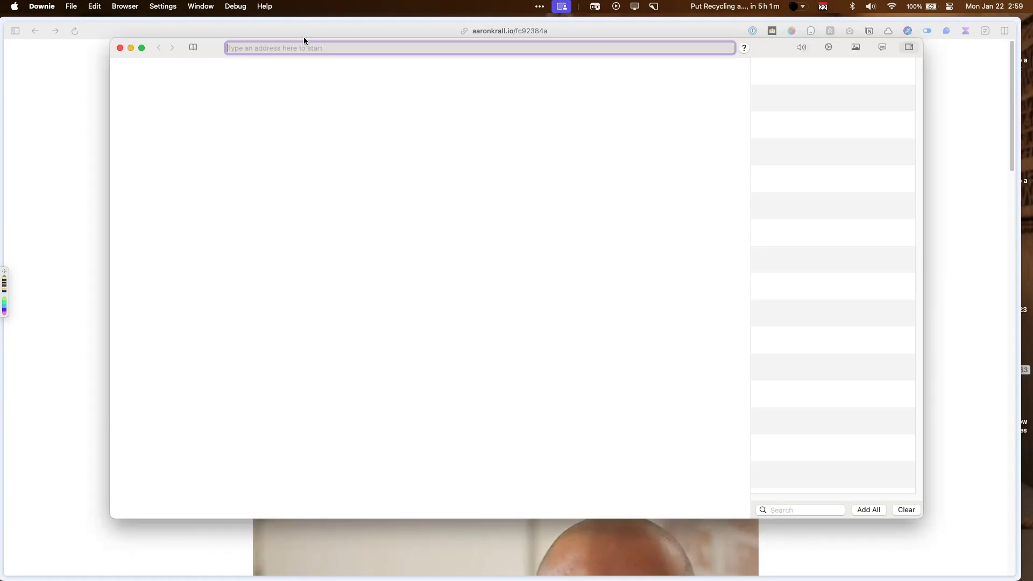
key(super+v)
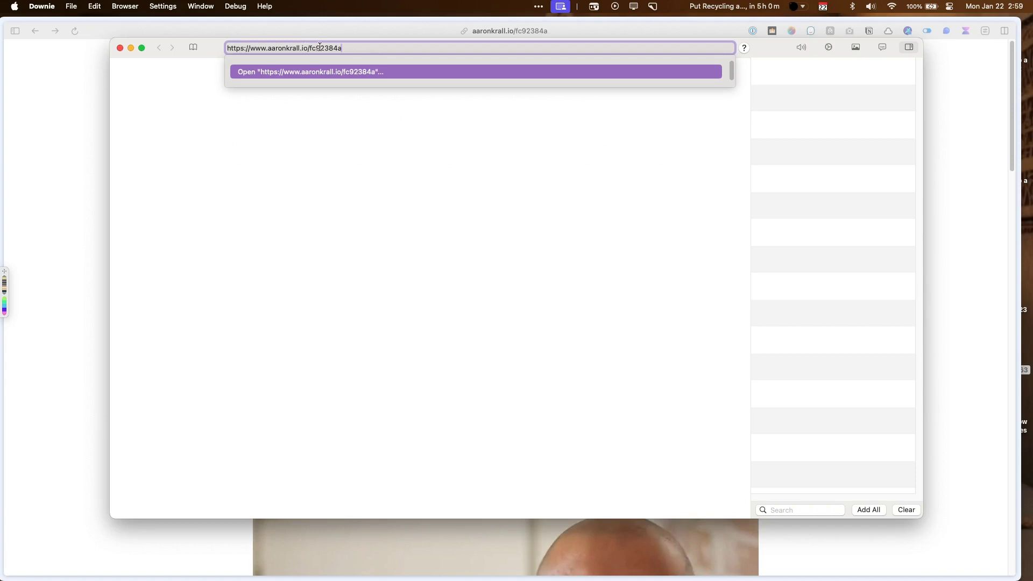
key(Return)
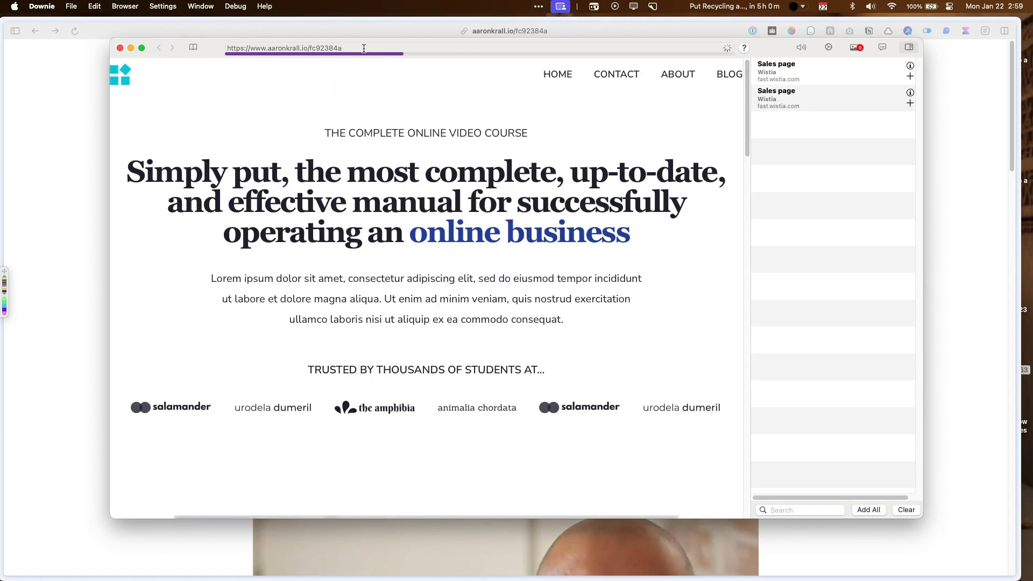
drag(213, 48, 203, 47)
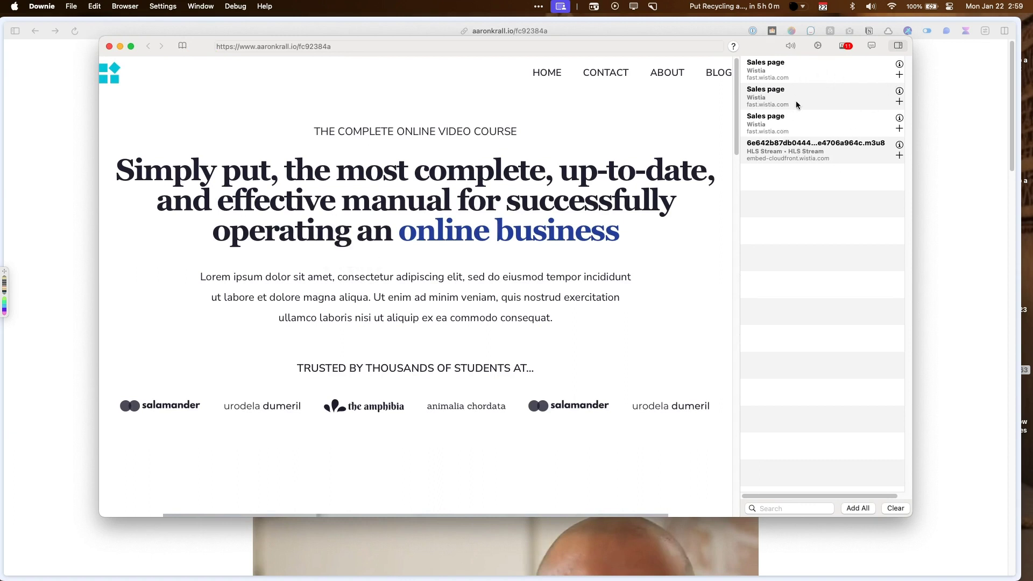
double_click(778, 155)
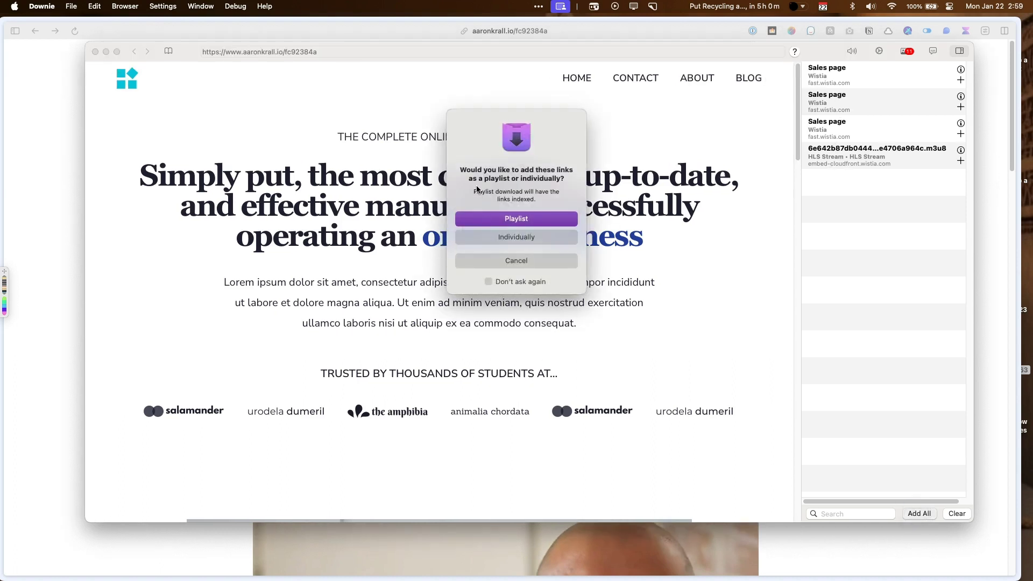
Step: Download the sales page media as an indexed playlist and check 004 - Sales page.mp4 in Downloads
click(521, 218)
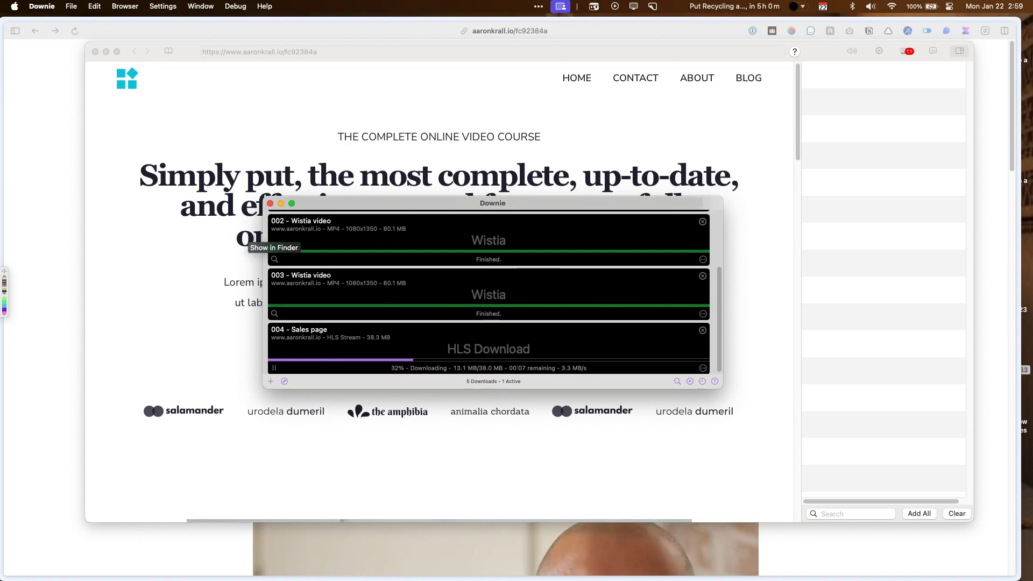
click(274, 314)
drag(237, 78, 157, 113)
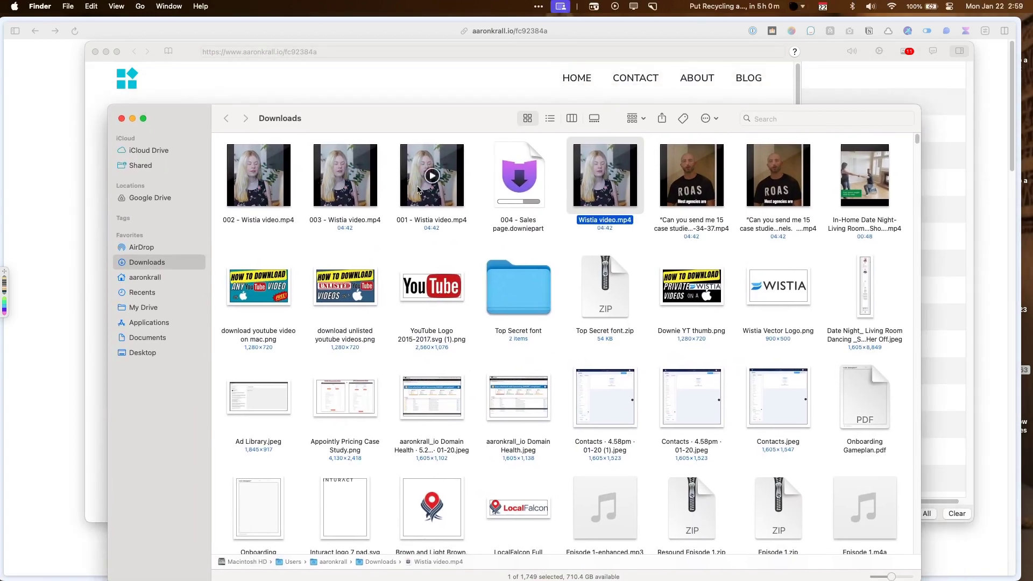
click(177, 120)
drag(177, 121, 150, 132)
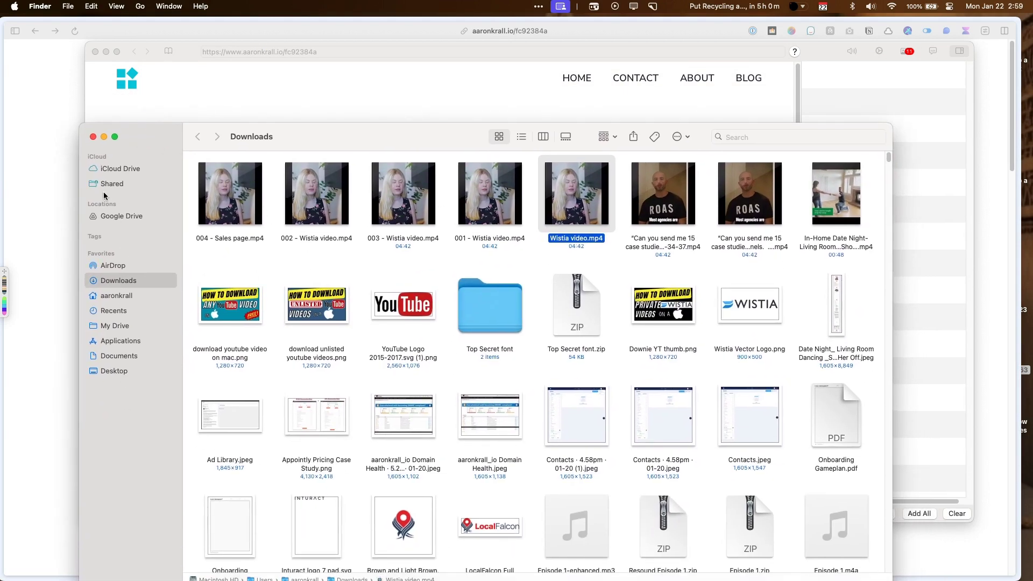
click(93, 136)
Step: Return to Downie's extraction browser, dismiss the address suggestions, and show Mission Control
click(441, 69)
key(Down)
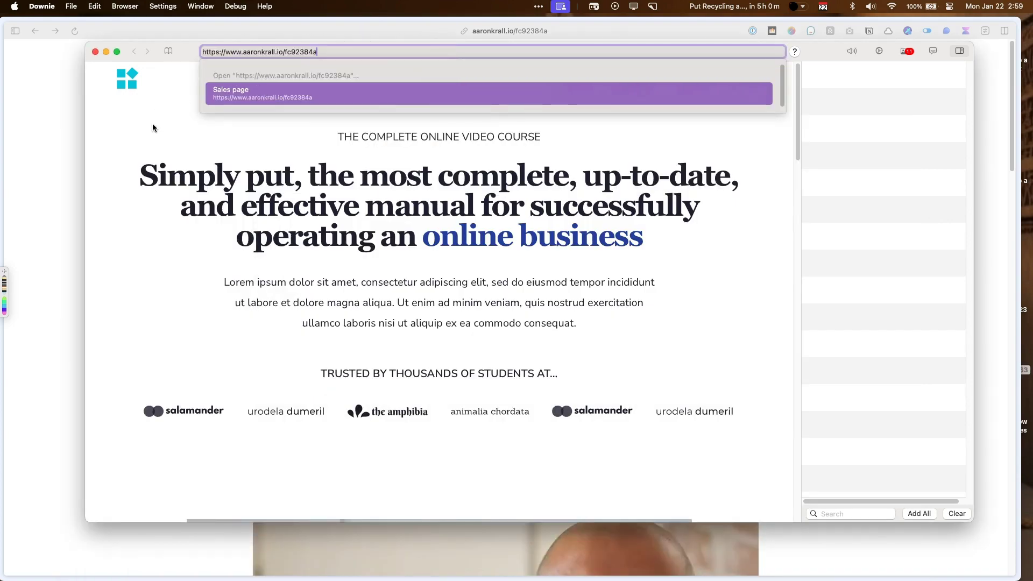
key(Return)
key(ctrl+Up)
Step: Bring Arc forward, scroll through the sales page and its video, then show Mission Control
click(365, 373)
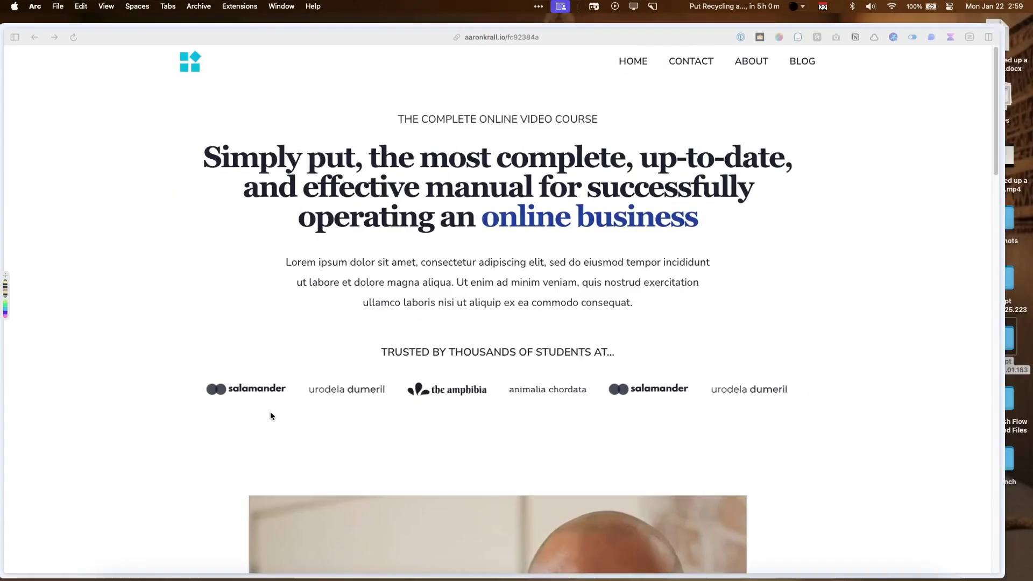
scroll(145, 253, down, 10)
scroll(138, 244, up, 3)
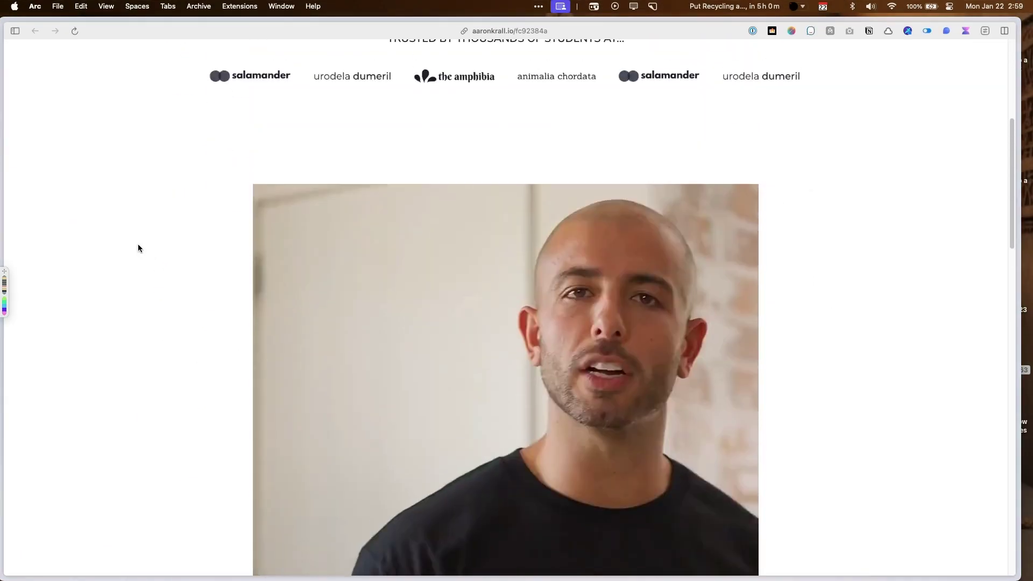
scroll(136, 243, down, 8)
scroll(133, 242, up, 10)
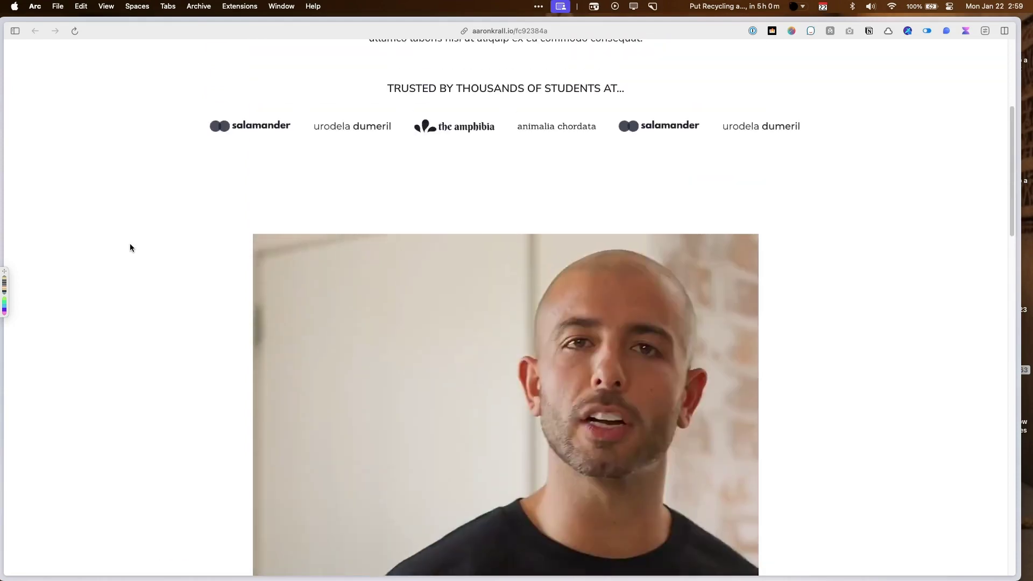
scroll(129, 248, down, 3)
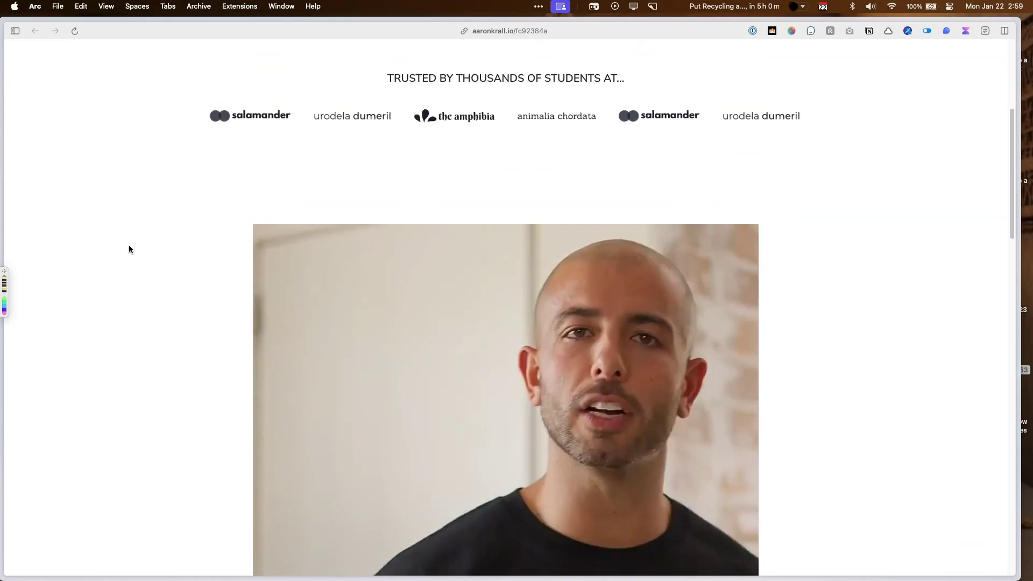
scroll(118, 280, up, 5)
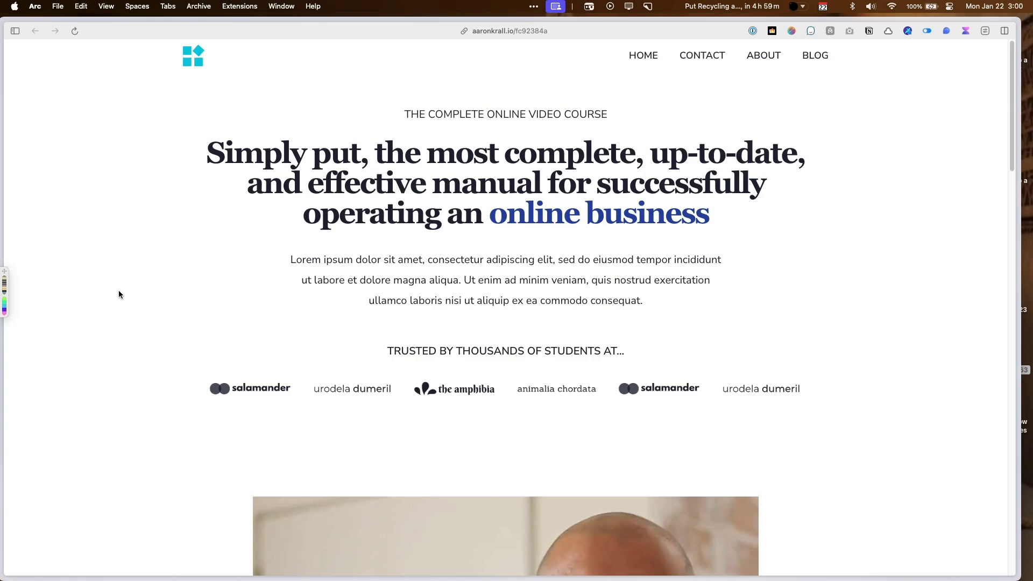
key(ctrl+Up)
Step: Open Downie's product page at software.charliemonroe.net/downie in Arc and review its US$19.99 pricing
click(702, 199)
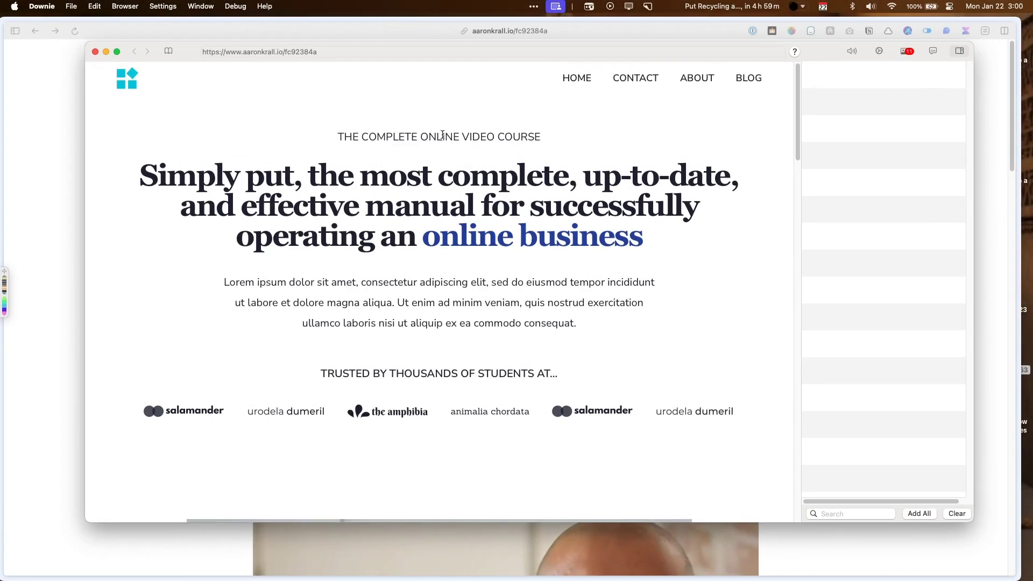
key(super+Tab)
key(super+t)
text(downie)
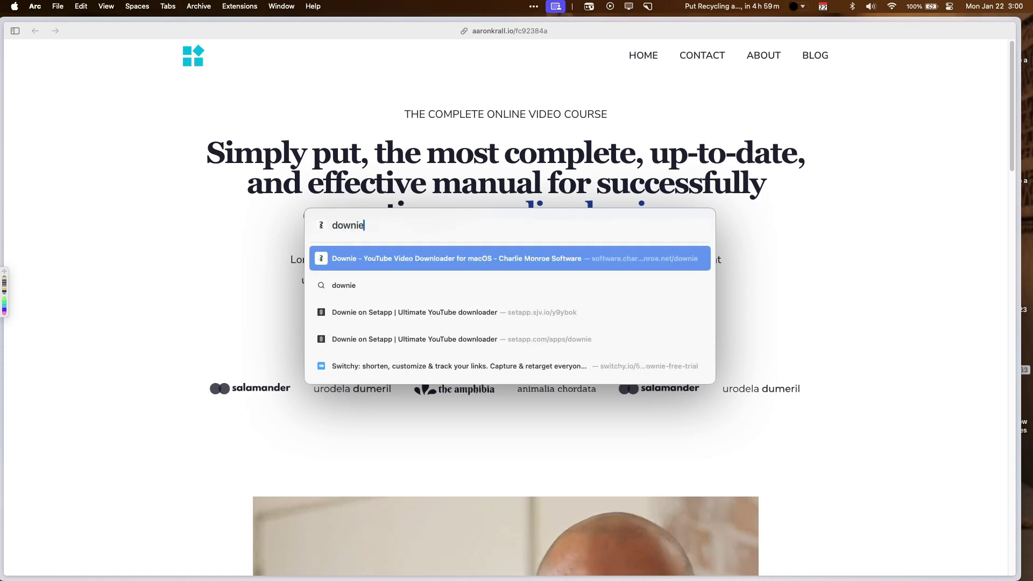
key(Return)
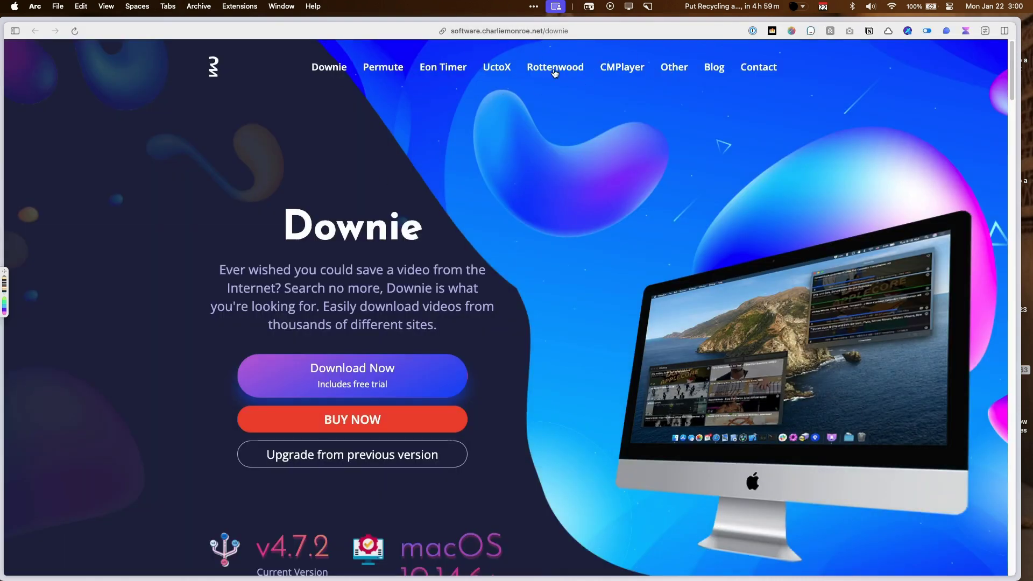
scroll(377, 226, down, 3)
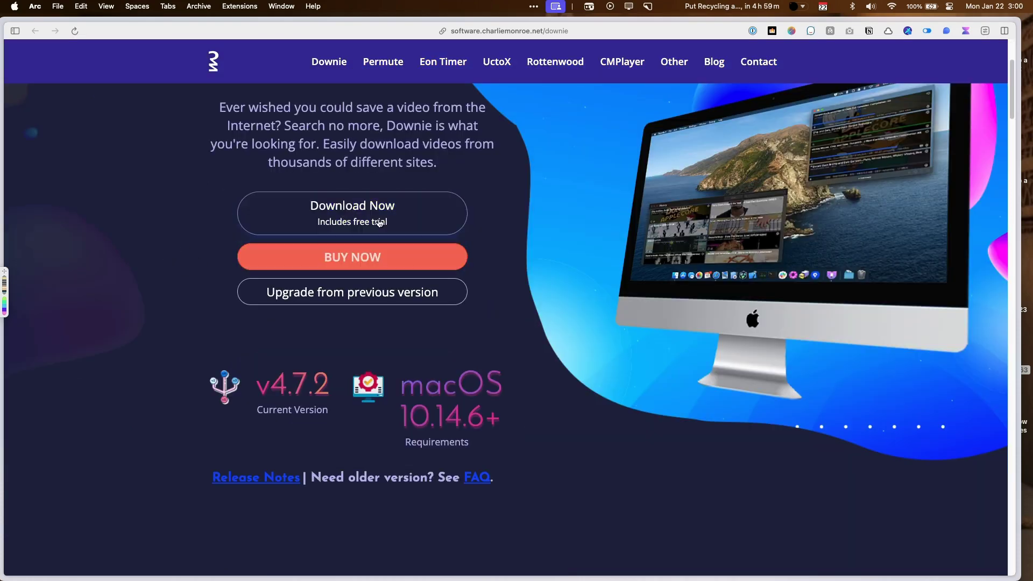
scroll(325, 419, down, 5)
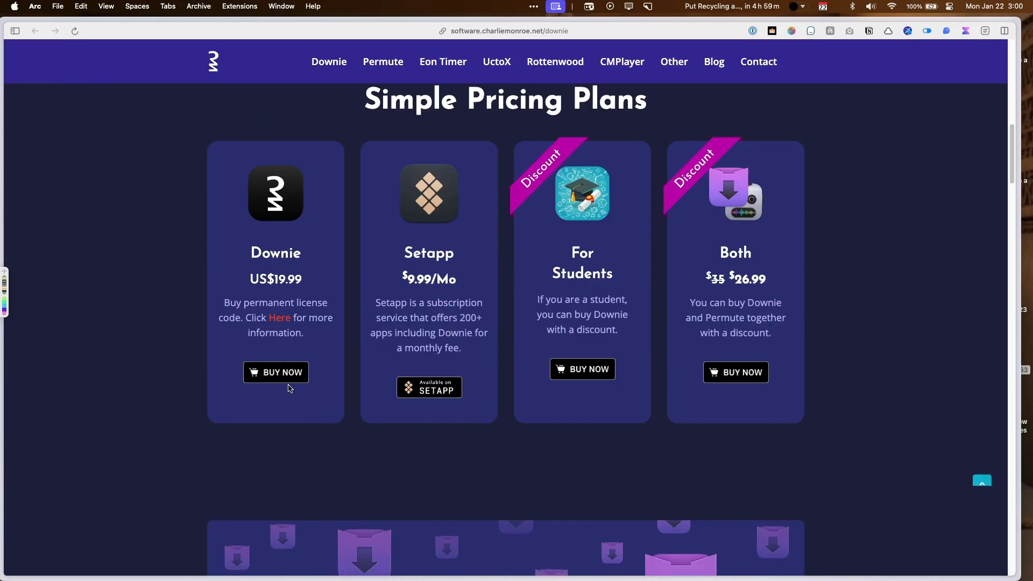
click(289, 317)
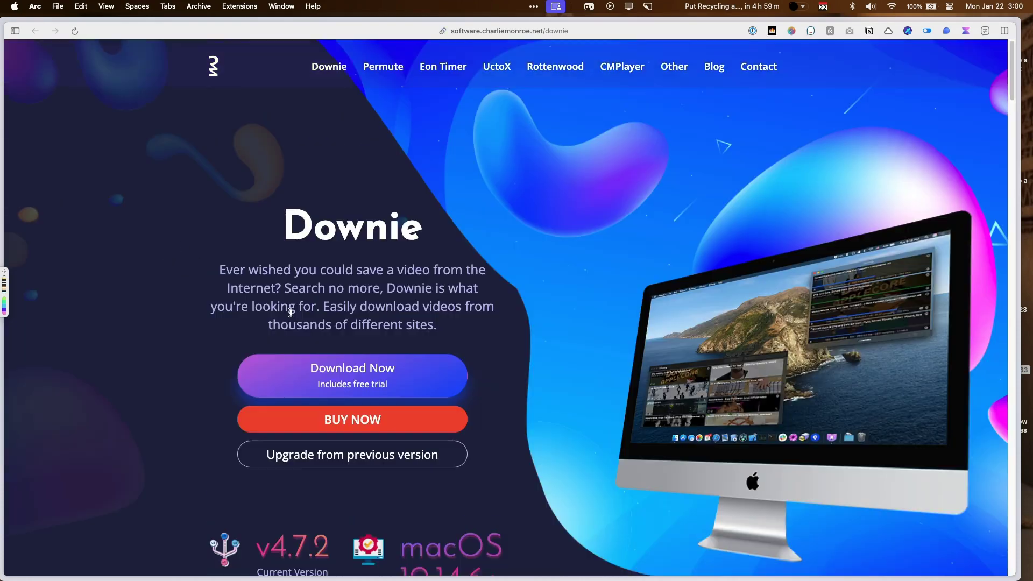
key(super+t)
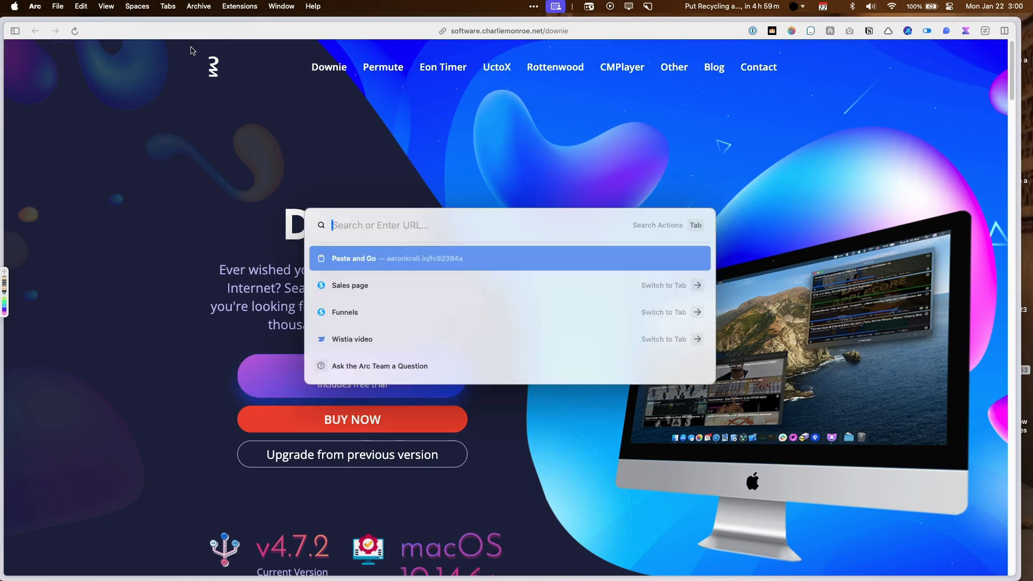
Step: Load setapp.com and select the 9.99 price in its headline
text(setapp)
key(Return)
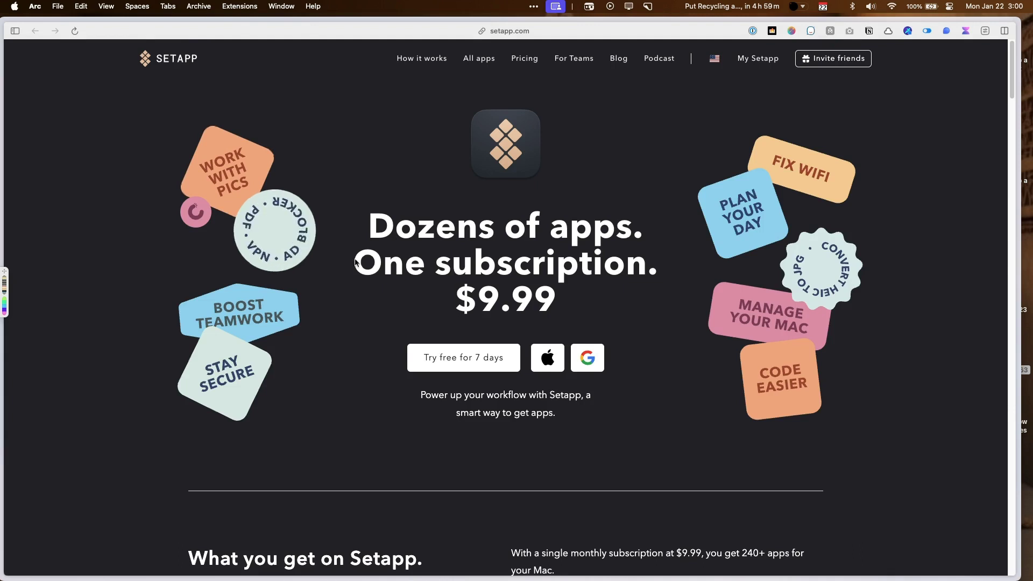
double_click(499, 307)
key(ctrl+super+v)
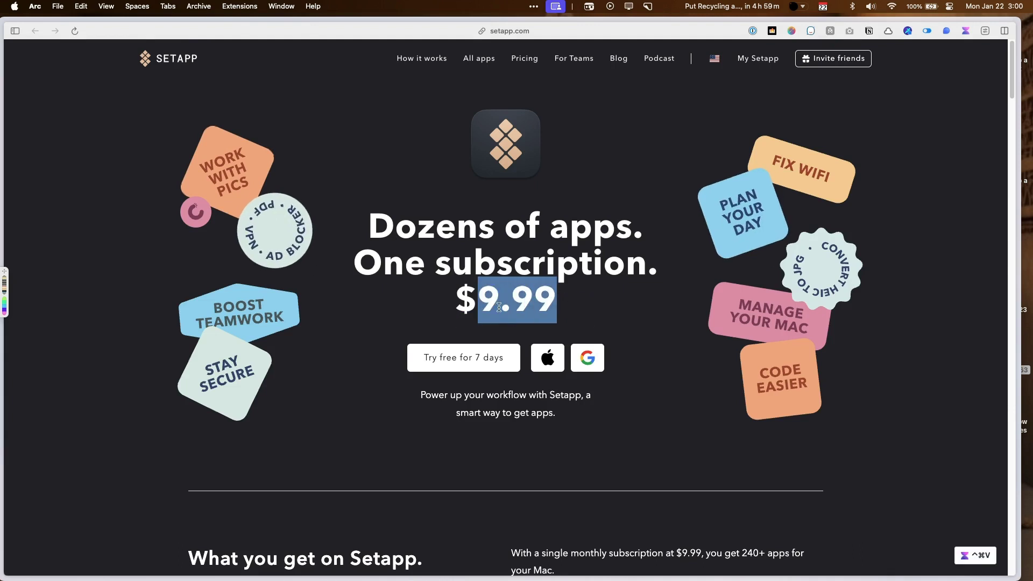
Step: Find Downie in Setapp's All apps, view its 7-day trial and $9.99/month price, and return
click(479, 59)
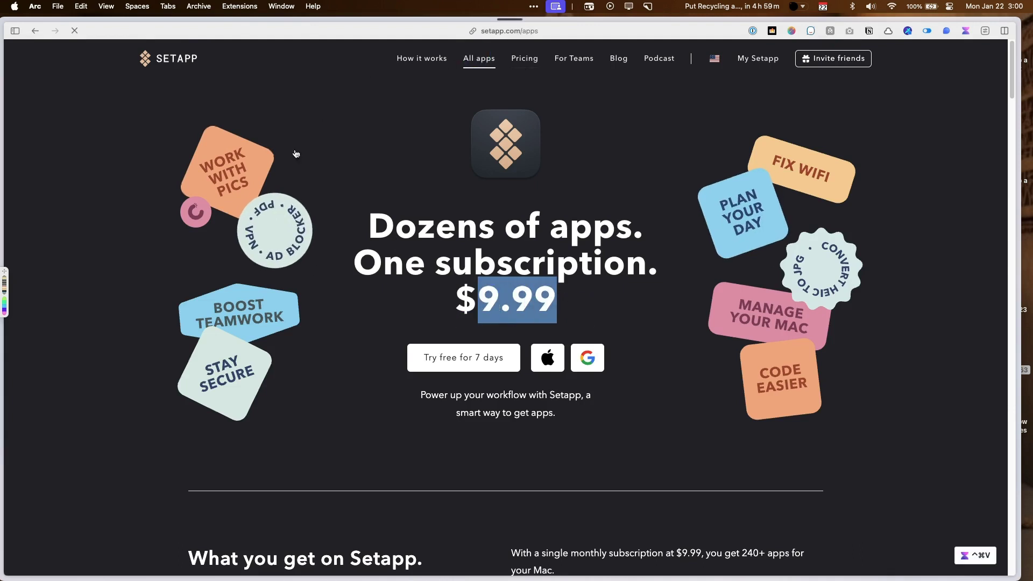
scroll(508, 360, down, 4)
scroll(334, 250, up, 4)
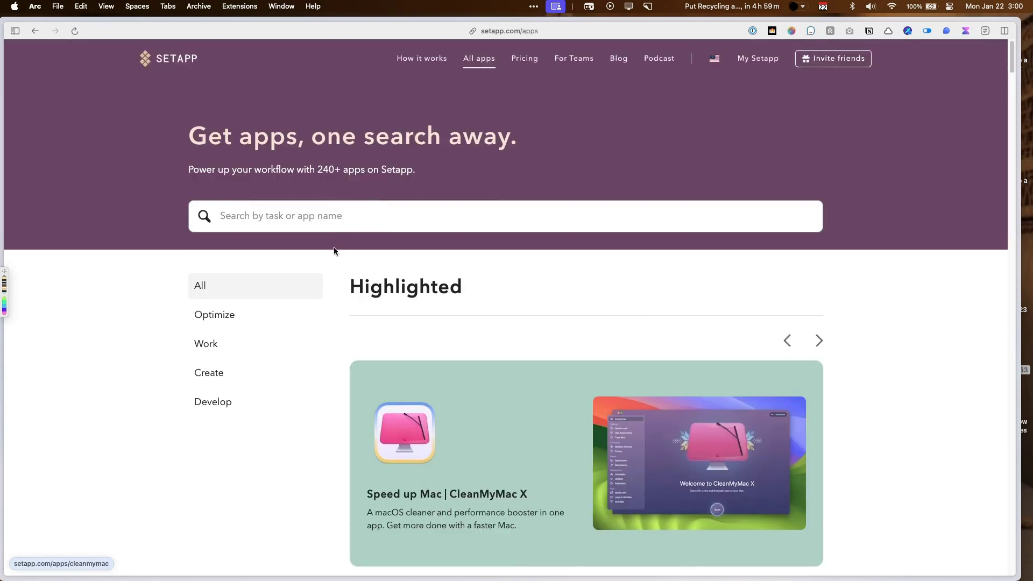
click(324, 226)
text(downie)
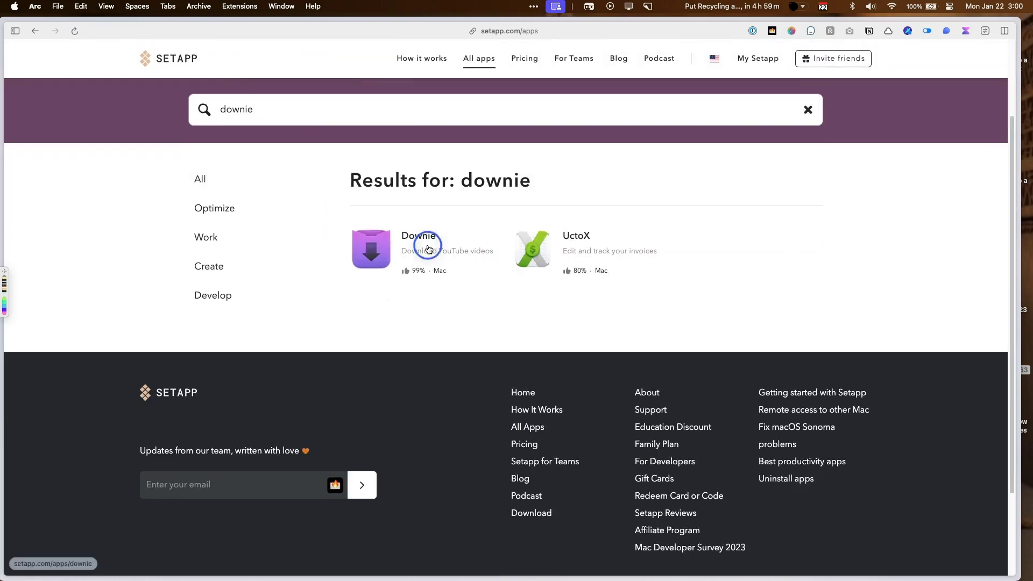
click(429, 249)
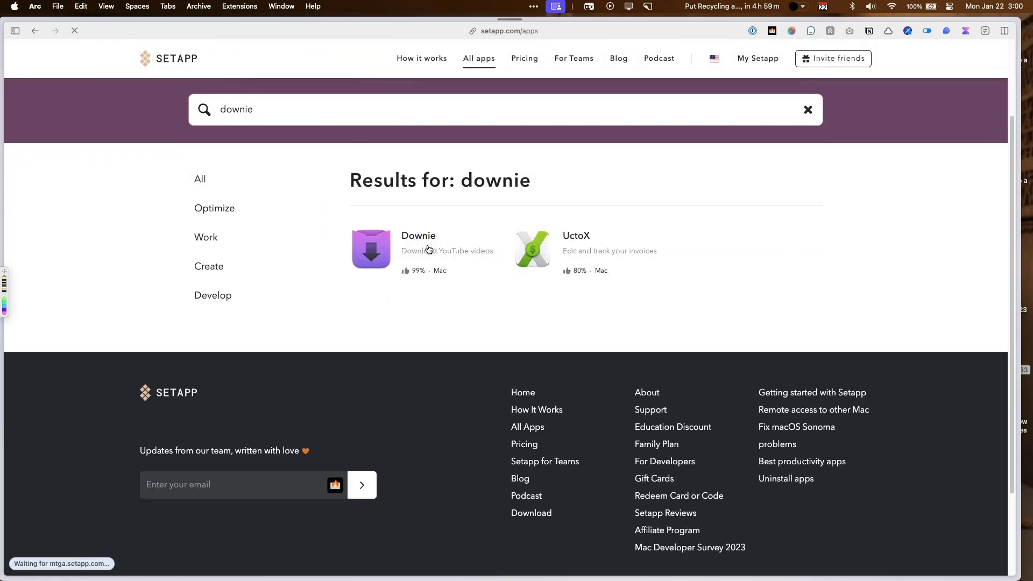
drag(341, 326, 430, 325)
click(464, 333)
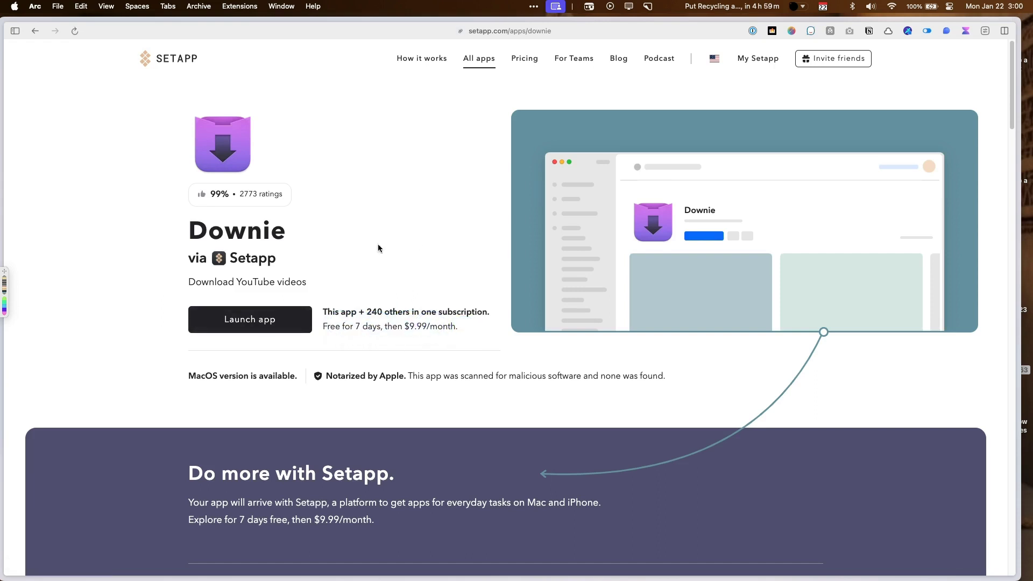
click(470, 60)
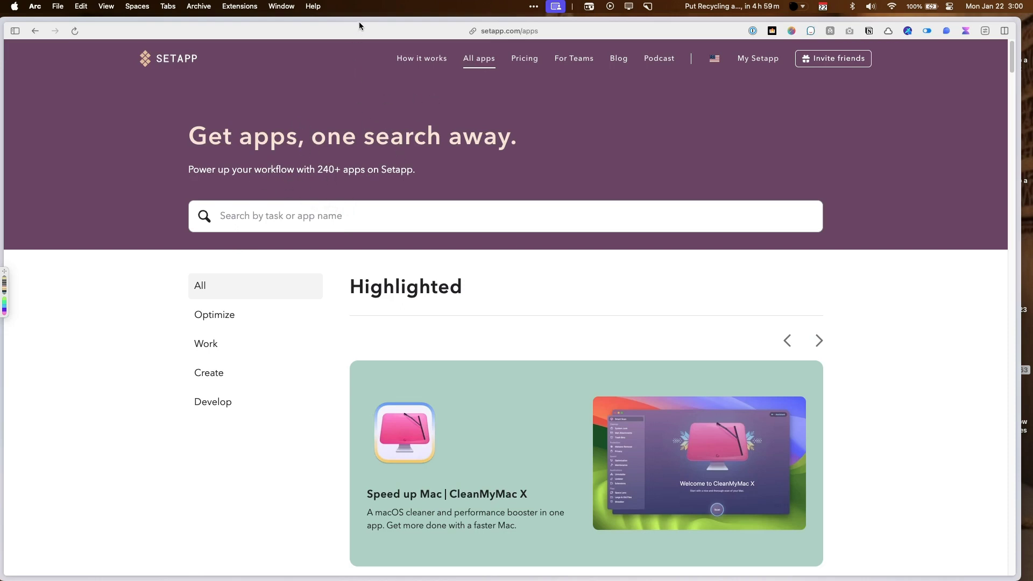
Step: Scroll Setapp's All apps page and show the Optimize category
drag(359, 21, 364, 24)
scroll(272, 403, down, 4)
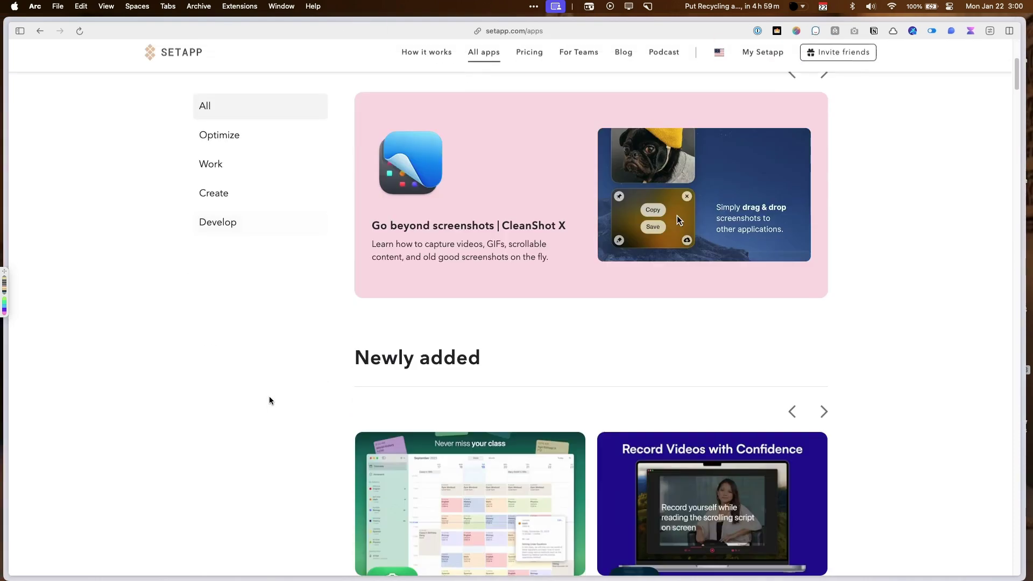
scroll(269, 400, down, 5)
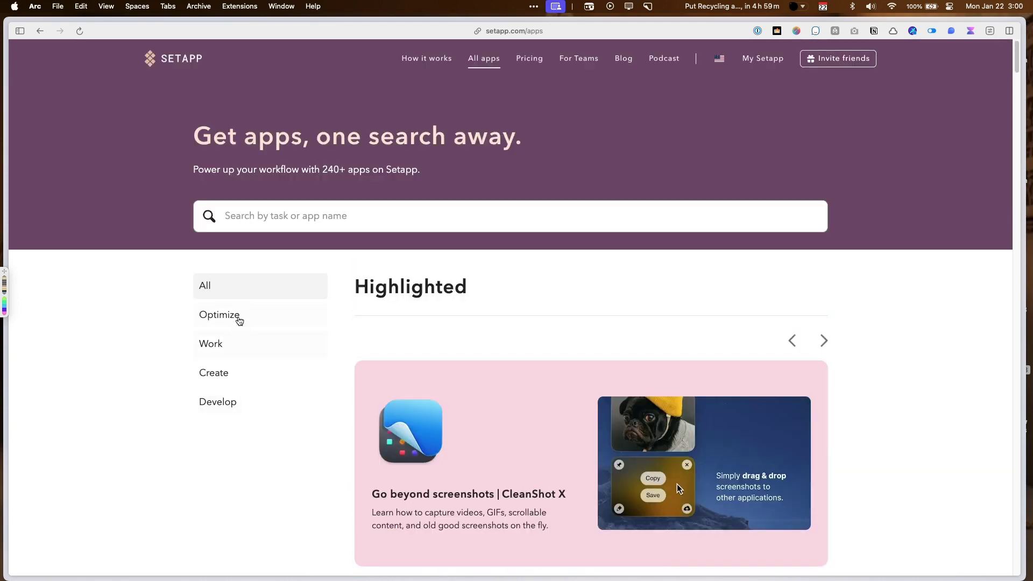
click(237, 311)
Step: Visit the Paste app page, dismiss the clipboard history panel, and go back to Optimize
click(404, 350)
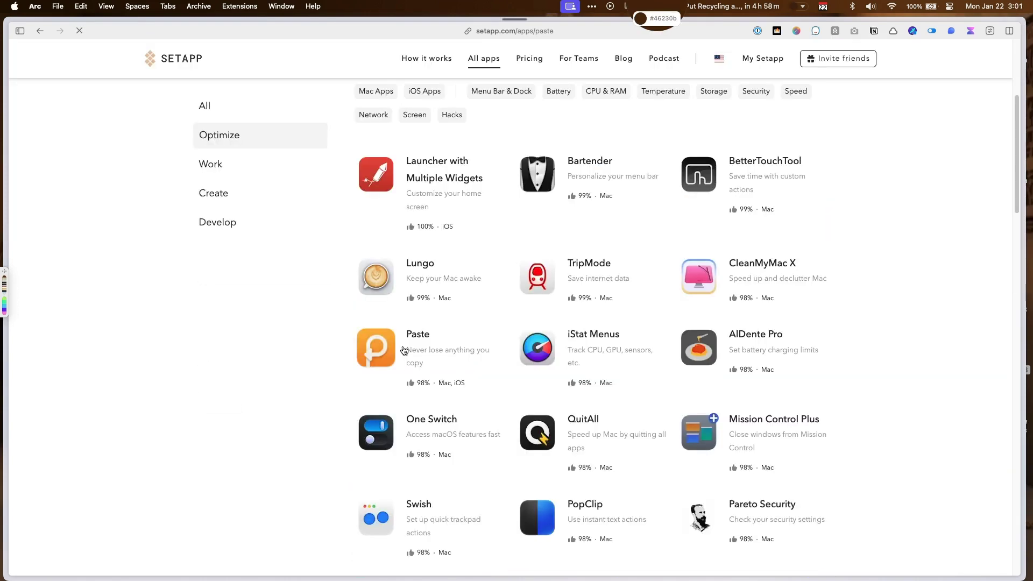
key(shift+super+v)
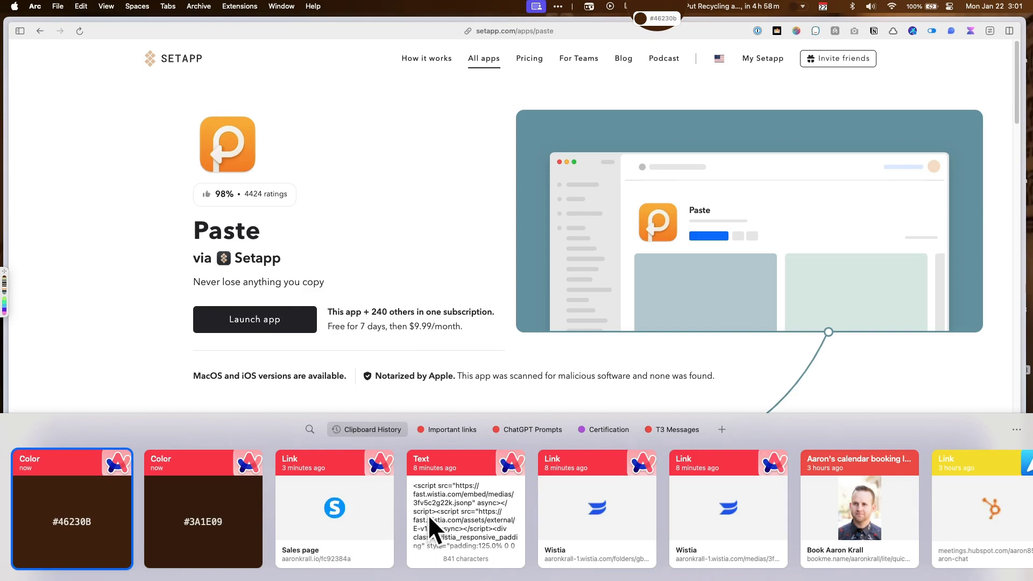
click(538, 410)
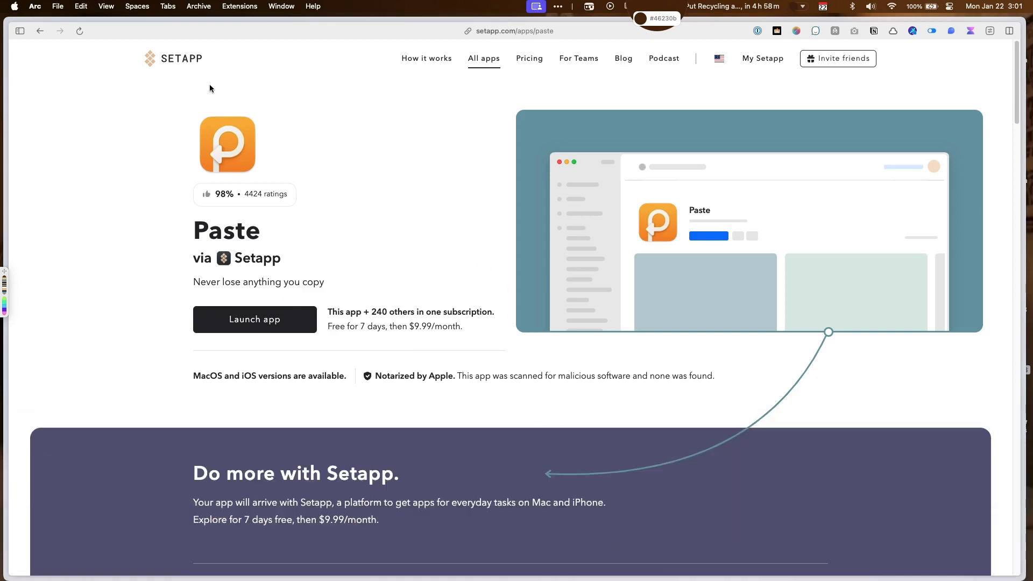
click(40, 31)
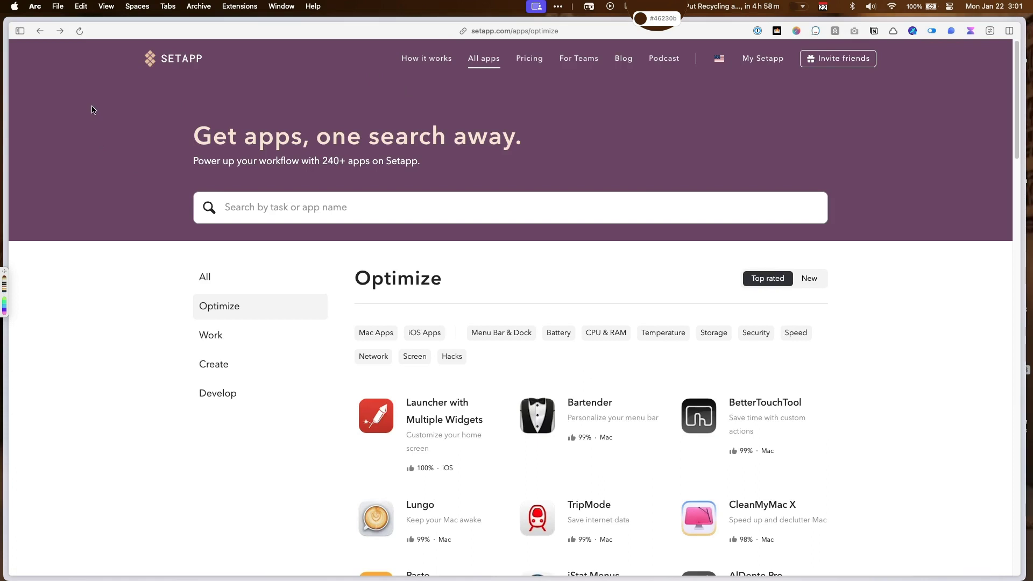
Step: Search Setapp's catalogue for 'due', look over the Due app page, then return to Setapp's home page
click(334, 206)
text(due)
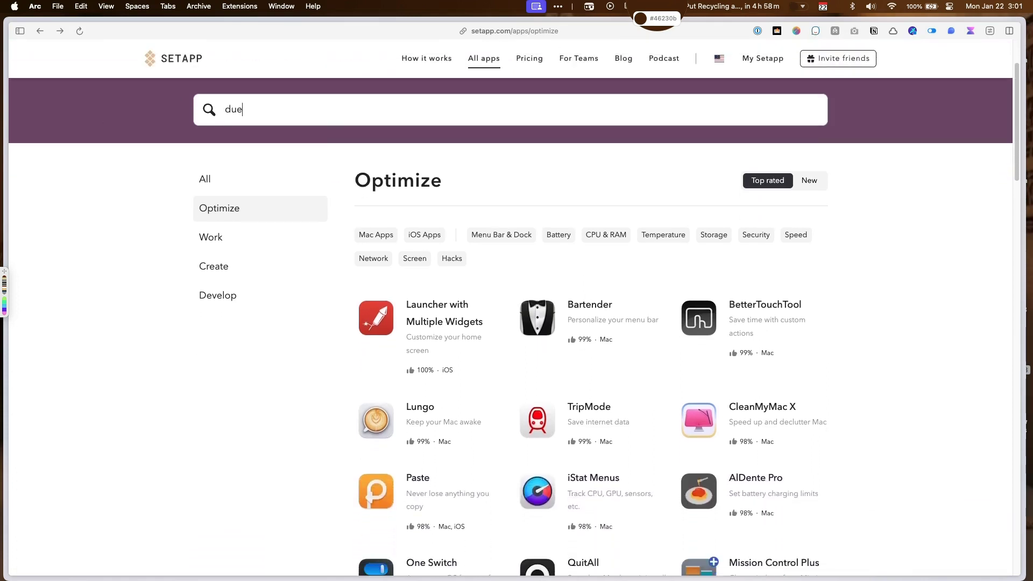
click(417, 240)
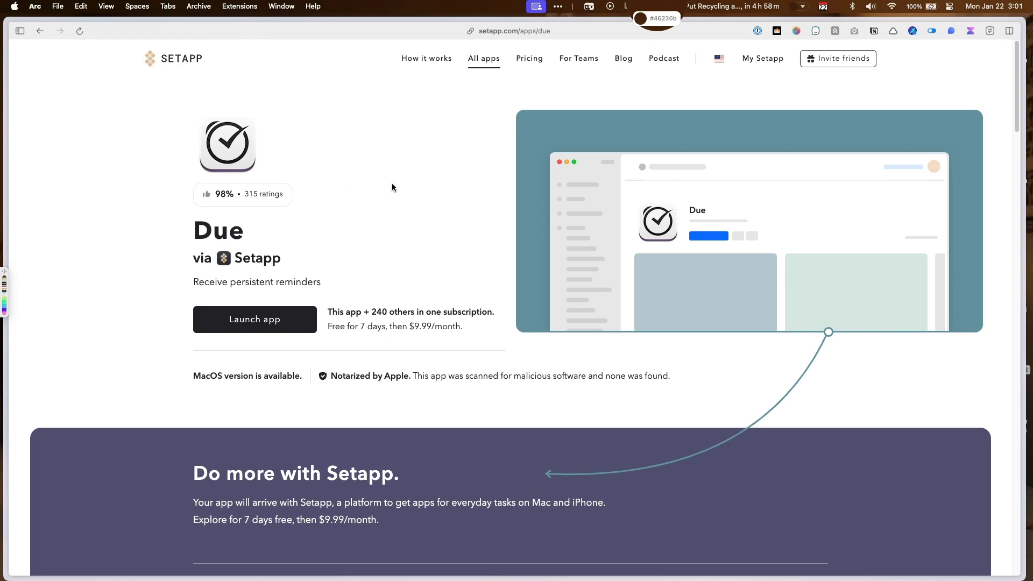
scroll(394, 236, down, 4)
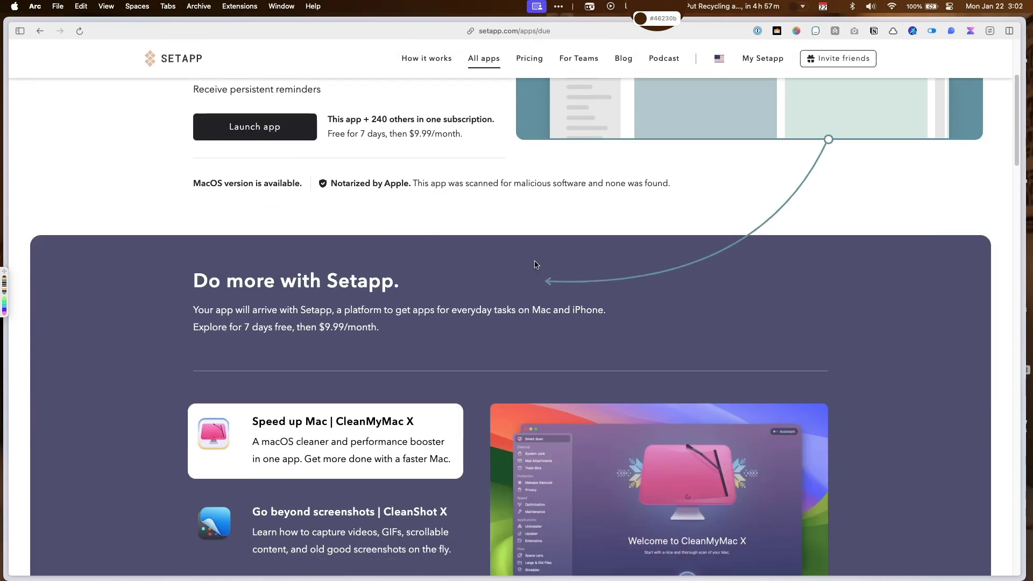
scroll(422, 269, up, 4)
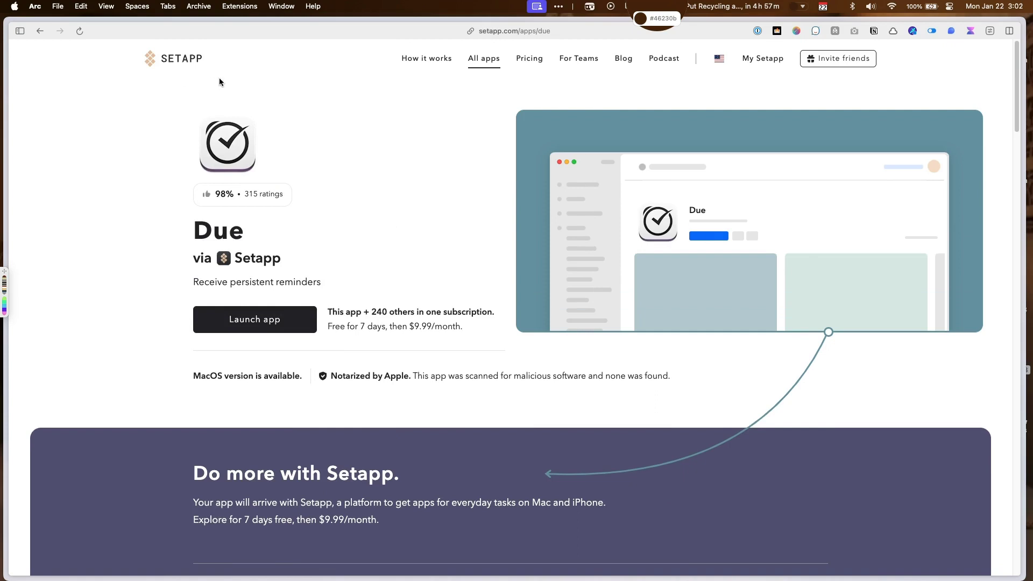
click(178, 58)
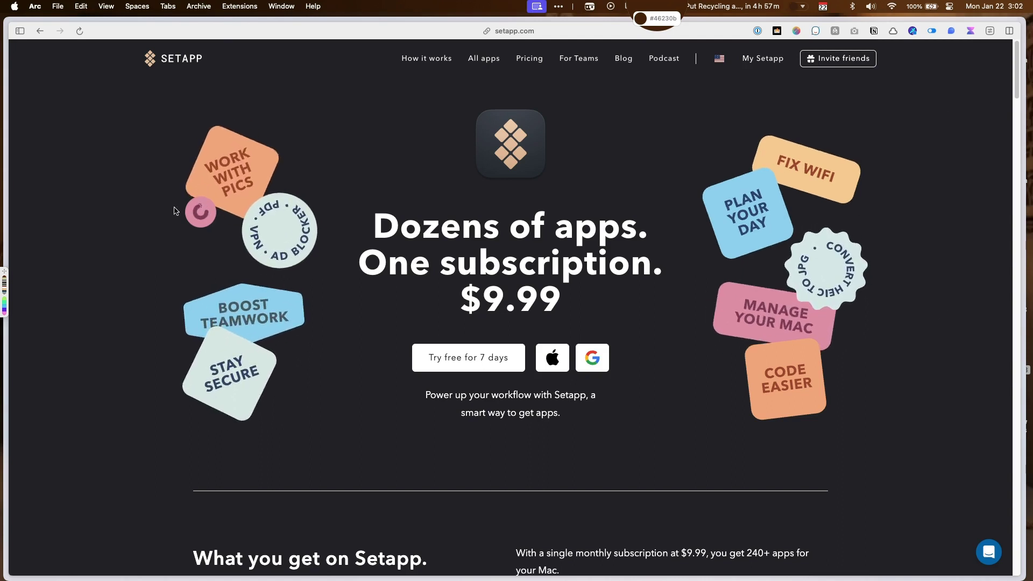
click(370, 27)
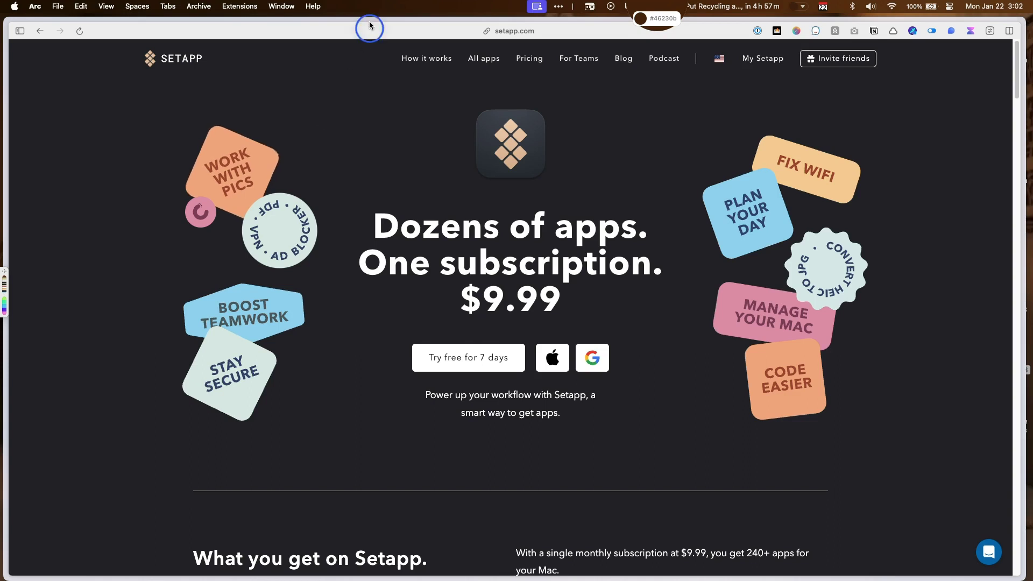